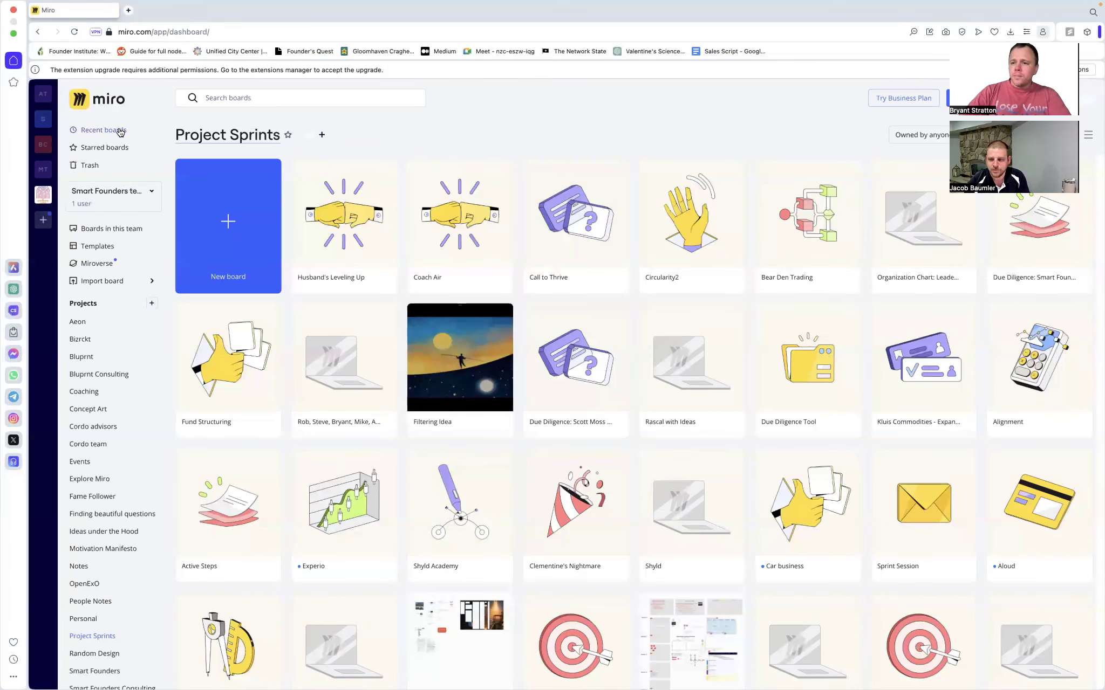
# Show the recent boards and create a new blank board without using a template
pyautogui.click(120, 131)
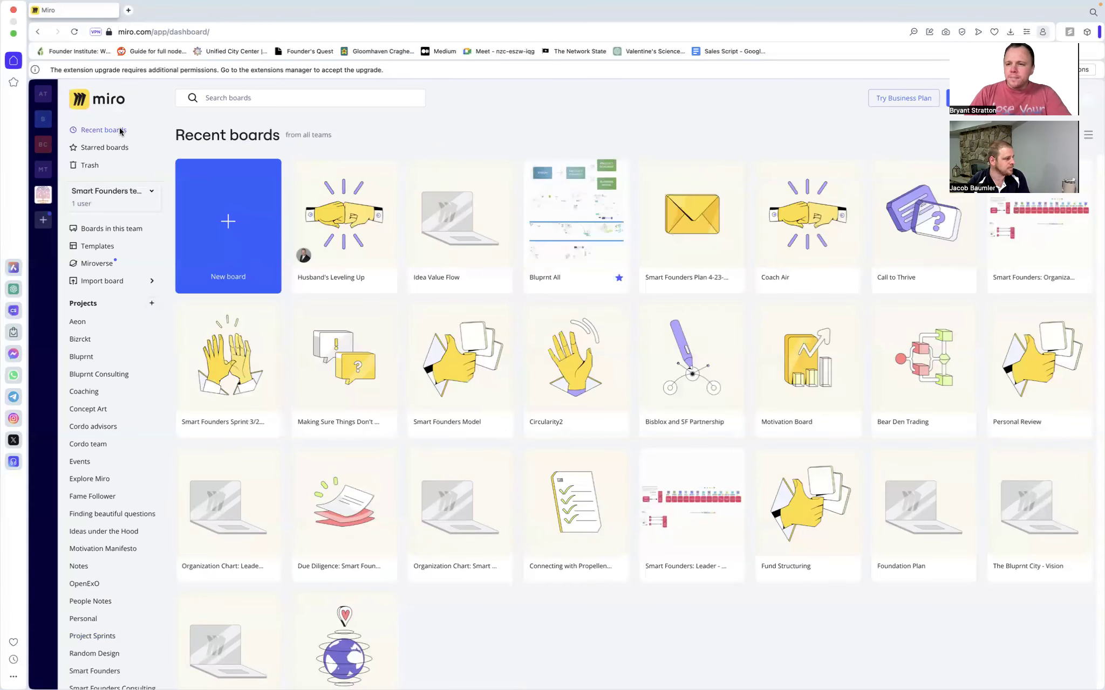
pyautogui.click(233, 220)
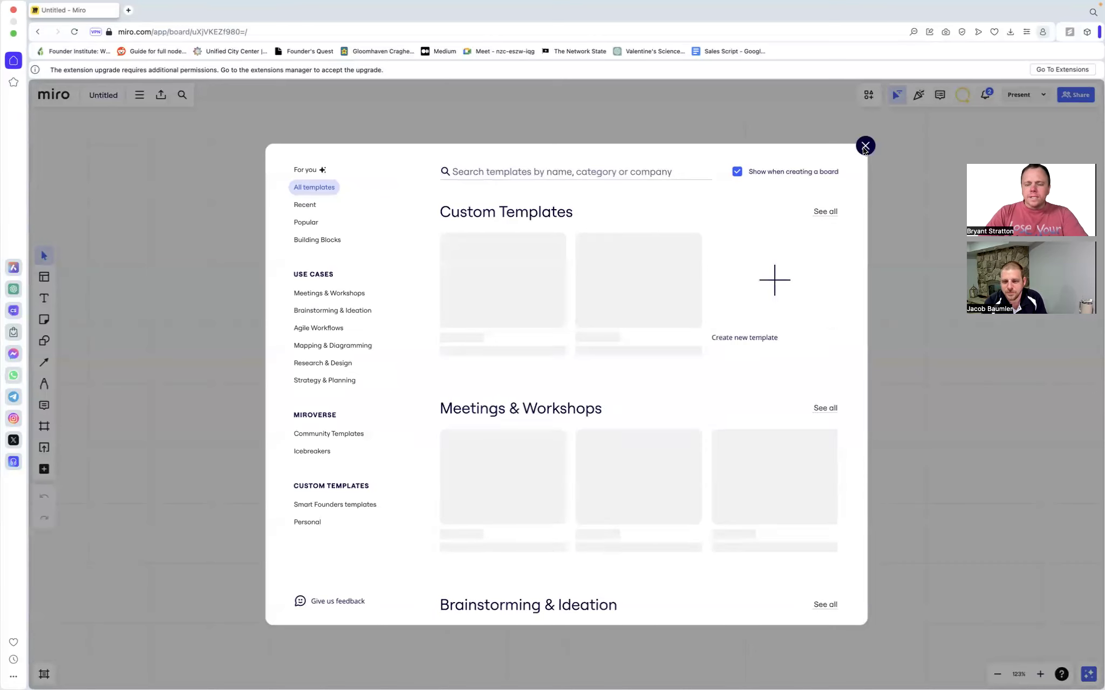
pyautogui.click(864, 146)
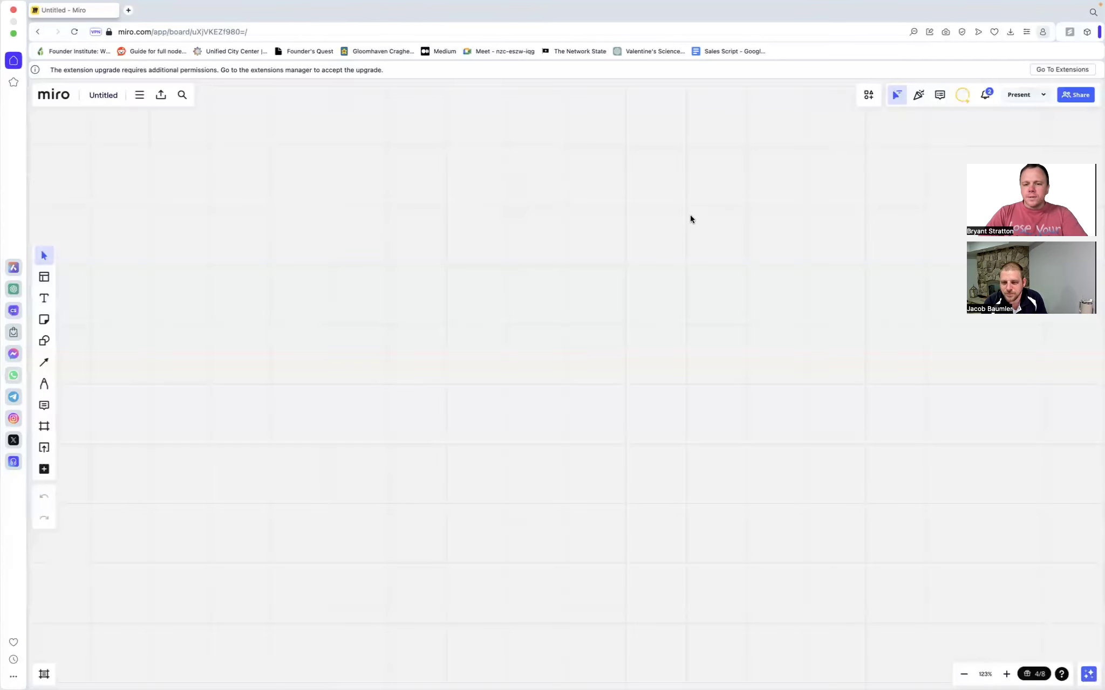
# Start sharing the board and save its title as "Demo Board for Sprints"
pyautogui.click(1074, 97)
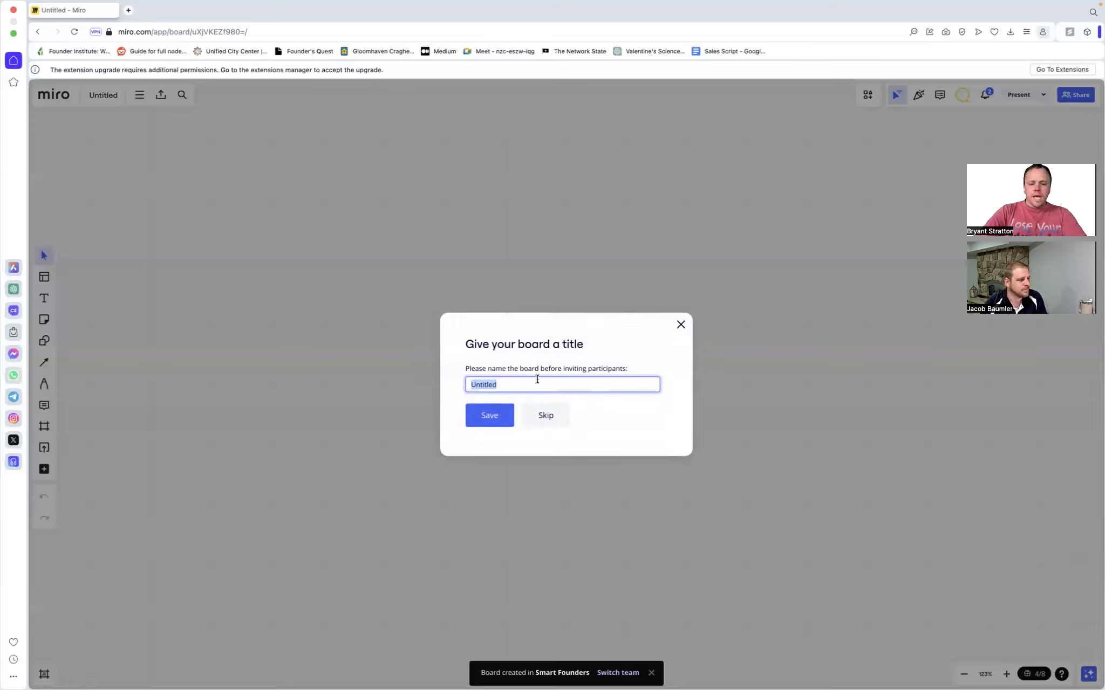
pyautogui.write('Dem')
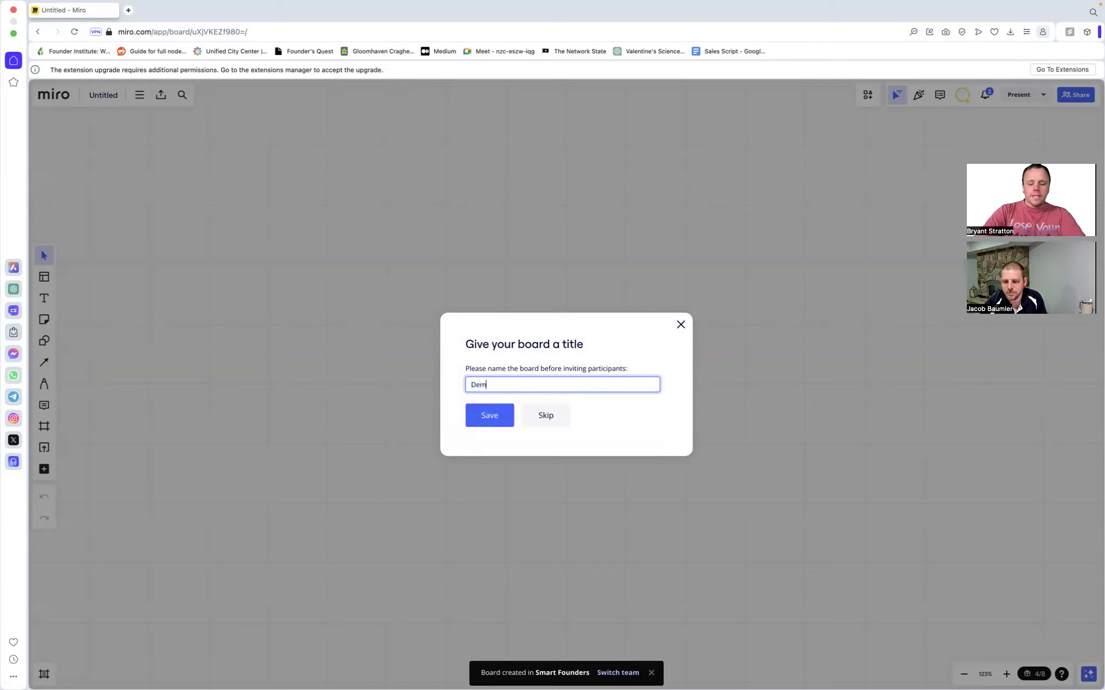
pyautogui.write('o Board')
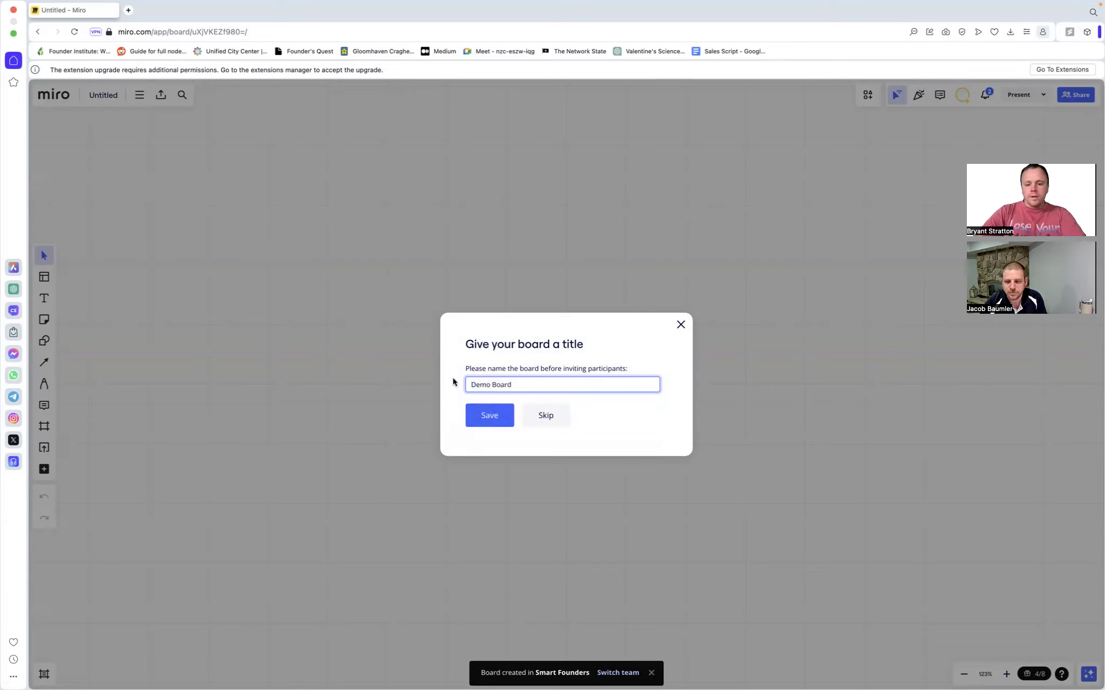
pyautogui.write(' for Sprints')
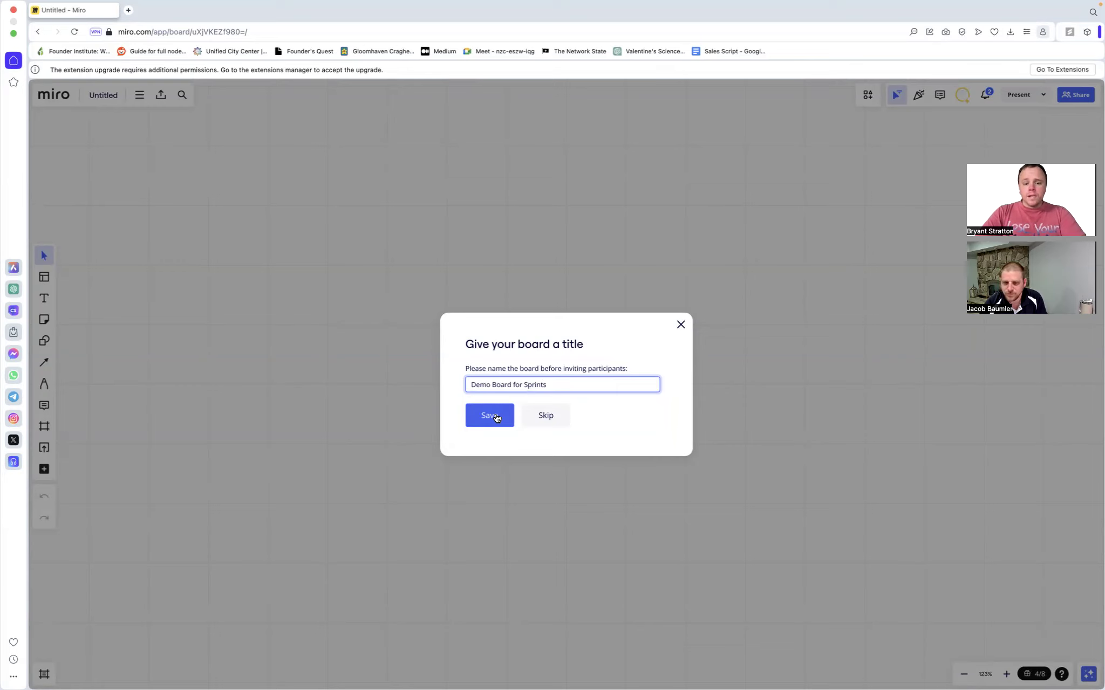
pyautogui.click(496, 417)
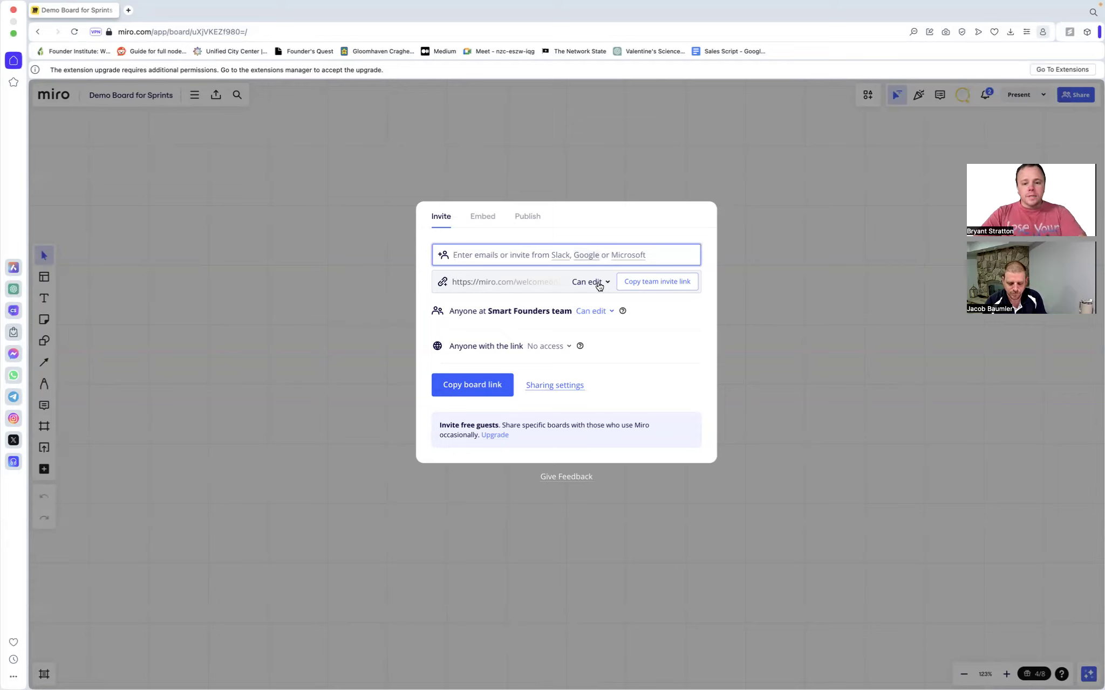
# Set access for anyone with the link to "Can edit" and look over the embed and publish options
pyautogui.click(567, 348)
pyautogui.click(559, 401)
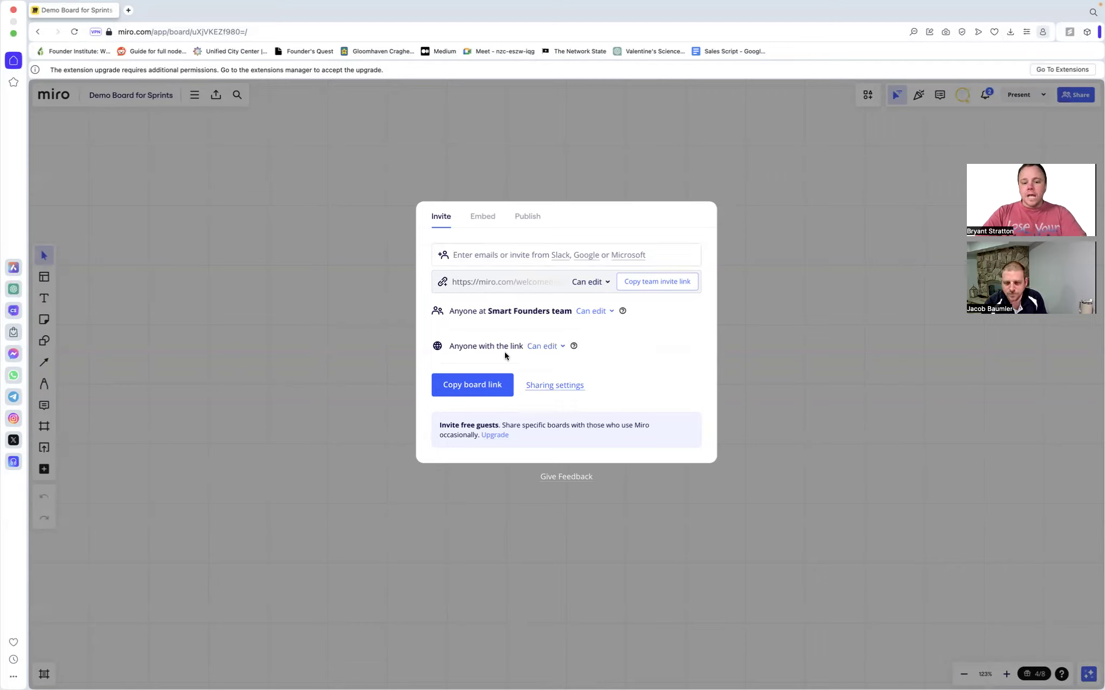
pyautogui.click(495, 218)
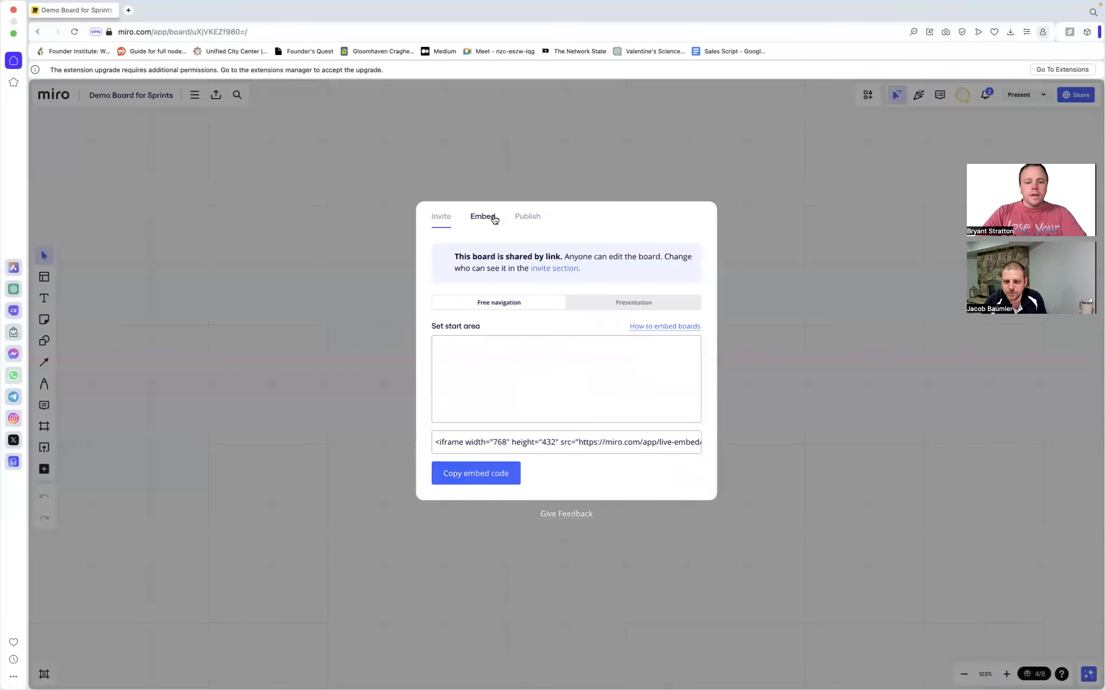
pyautogui.click(532, 218)
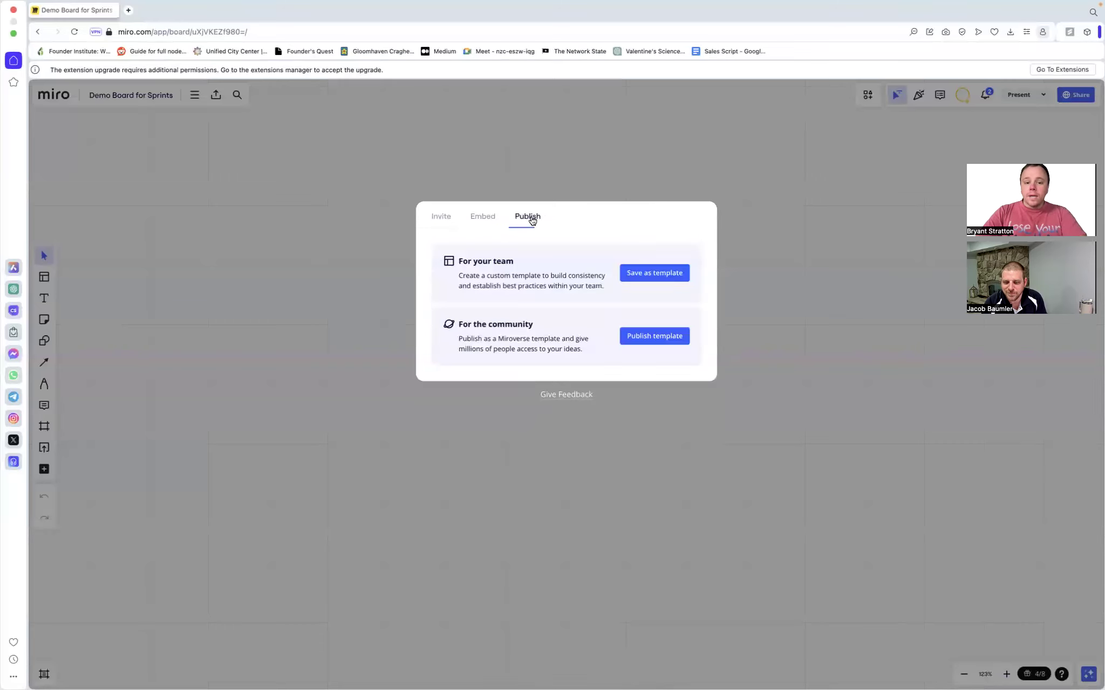
pyautogui.click(443, 220)
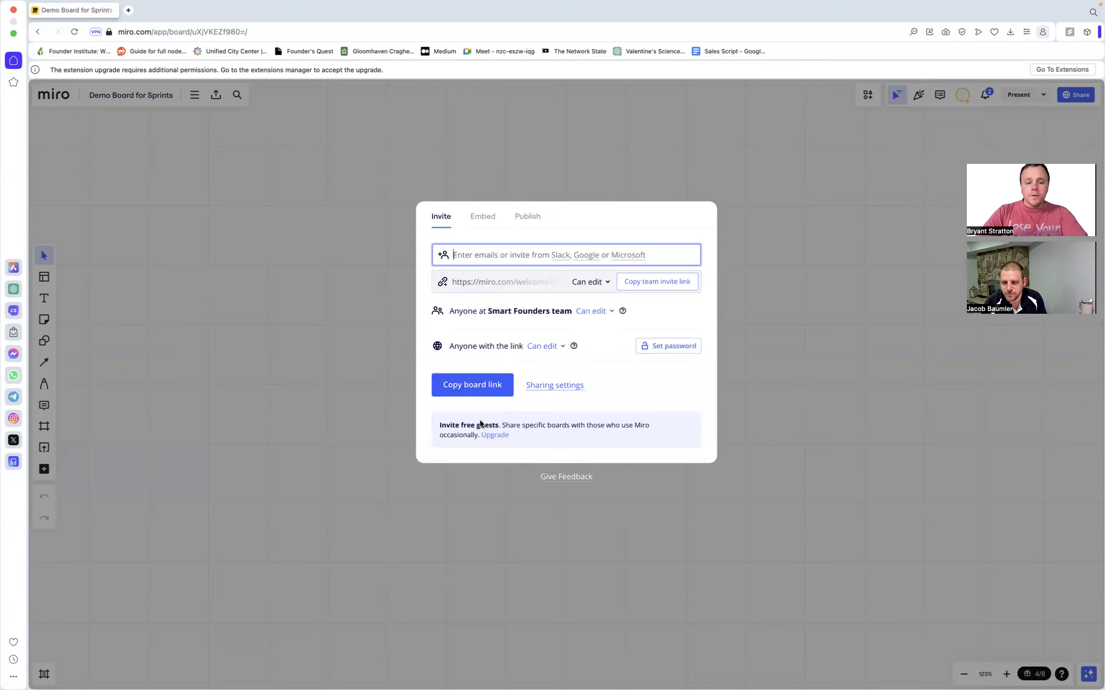
# Copy the board link, view the link access levels and close the sharing dialog
pyautogui.click(495, 383)
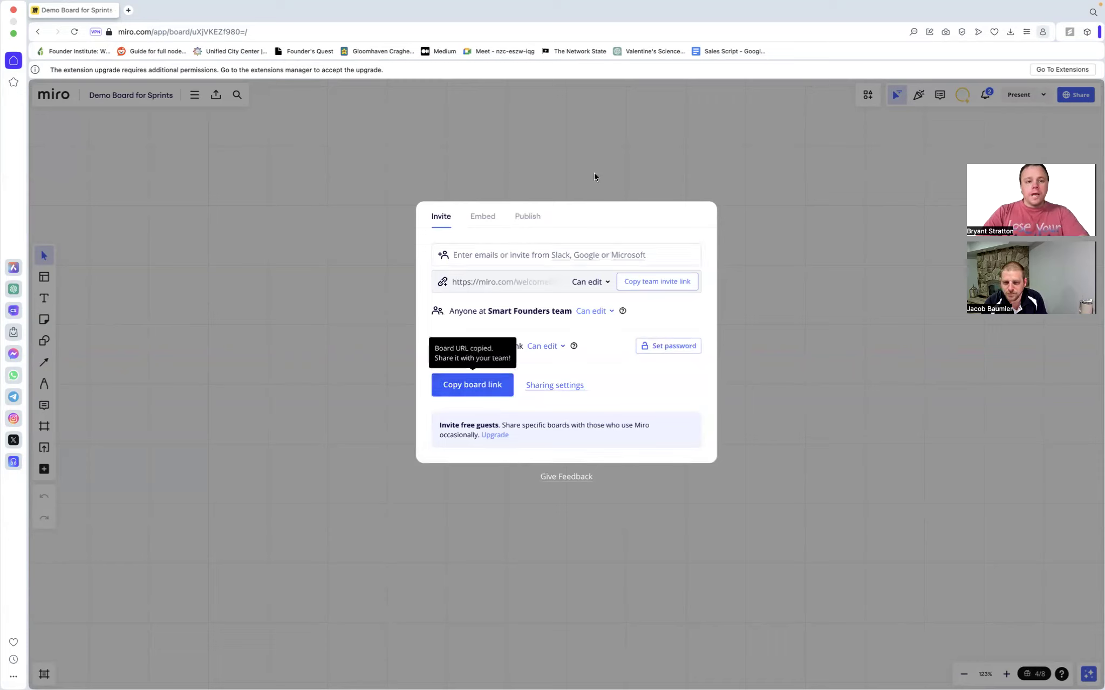
pyautogui.moveTo(650, 5)
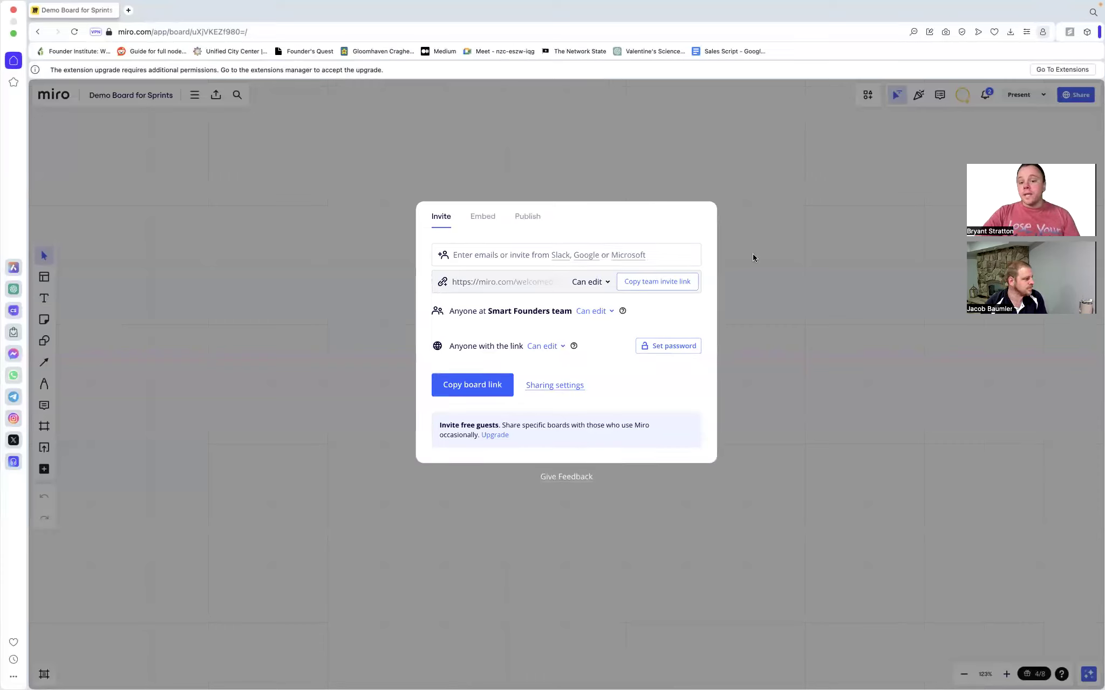
pyautogui.click(562, 347)
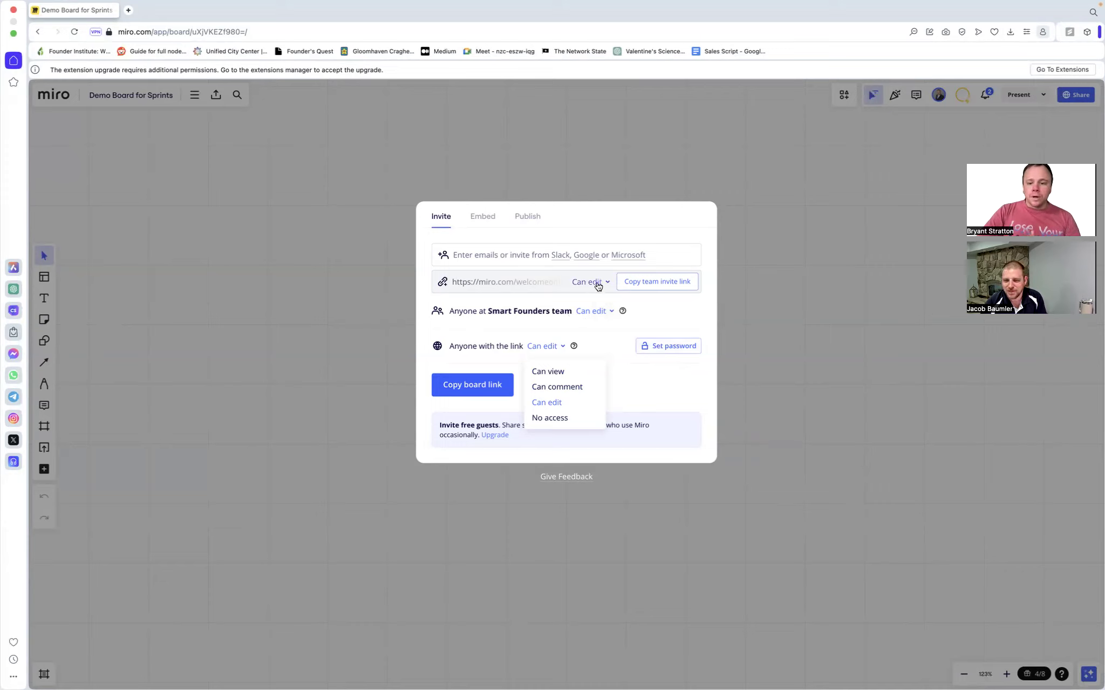
pyautogui.click(839, 266)
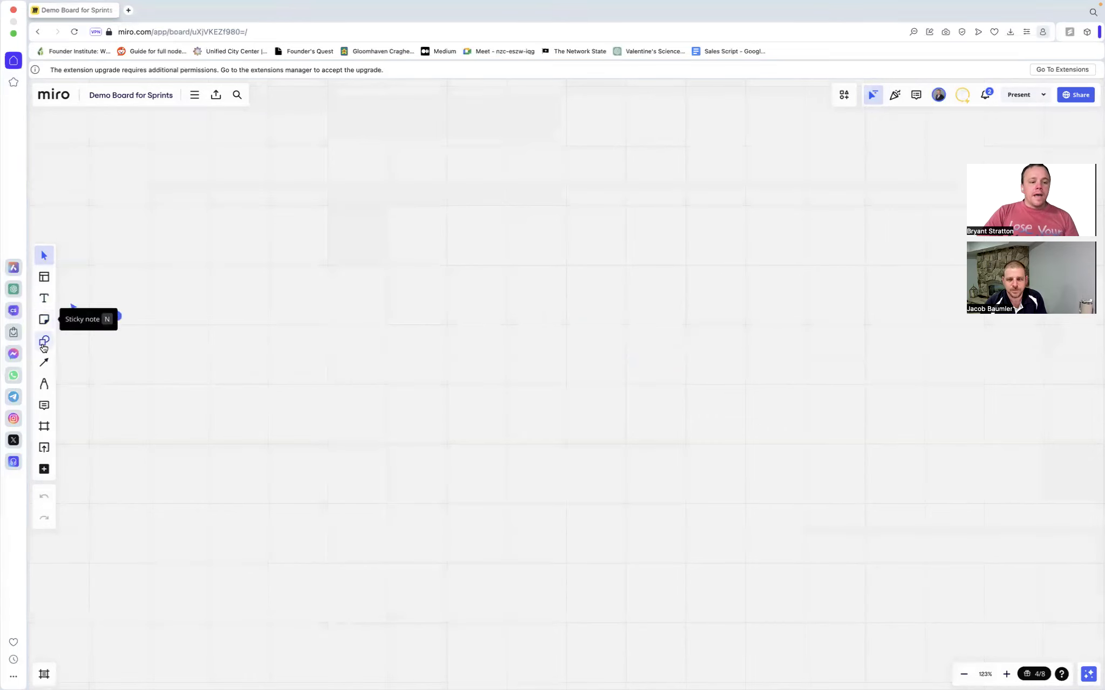
# Add a text reading "Hello world" in the upper-left area of the board
pyautogui.click(44, 299)
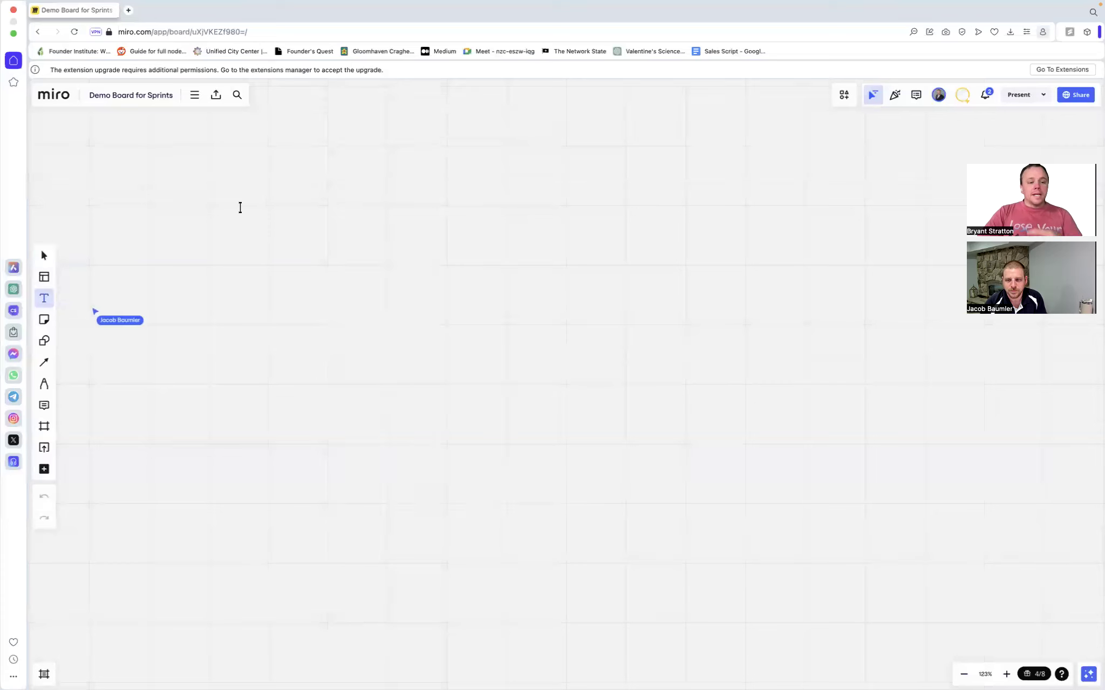
pyautogui.click(240, 208)
pyautogui.write('Hello')
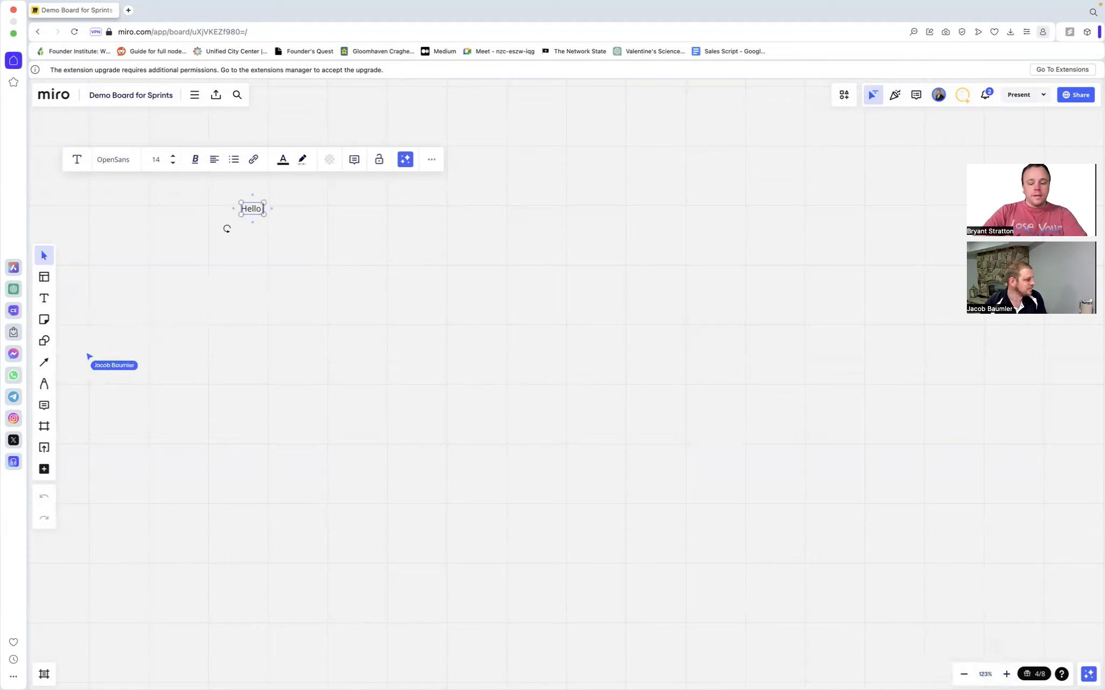
pyautogui.write(' world')
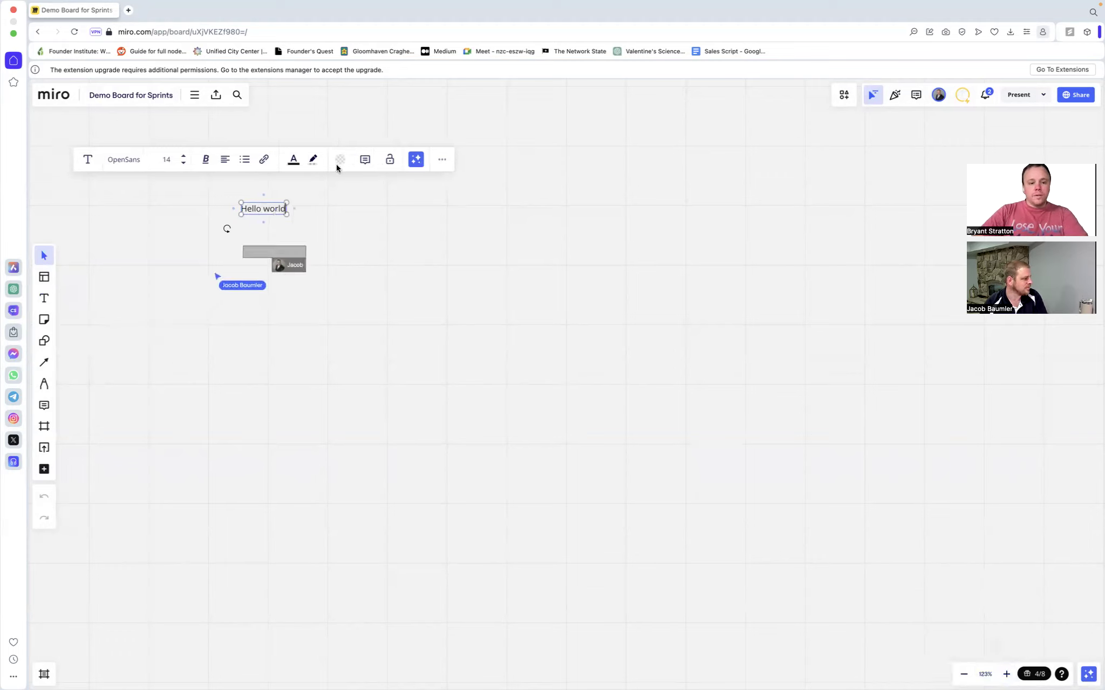
pyautogui.click(446, 238)
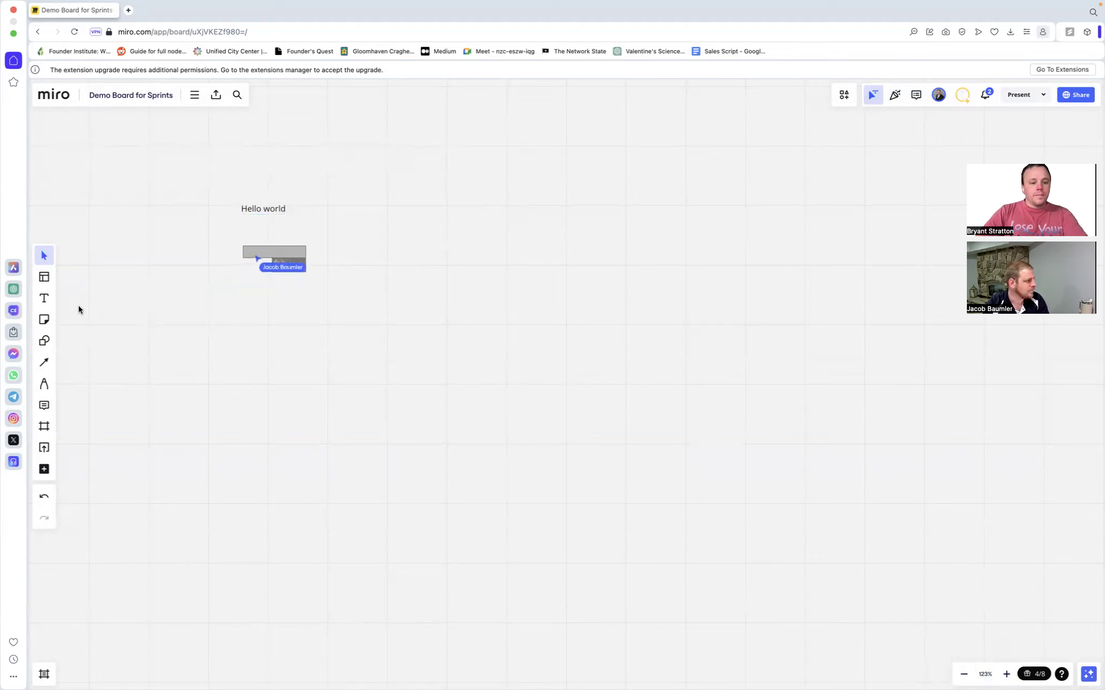
# Add a yellow sticky note reading "Hello World" beside the Hello world text
pyautogui.click(44, 322)
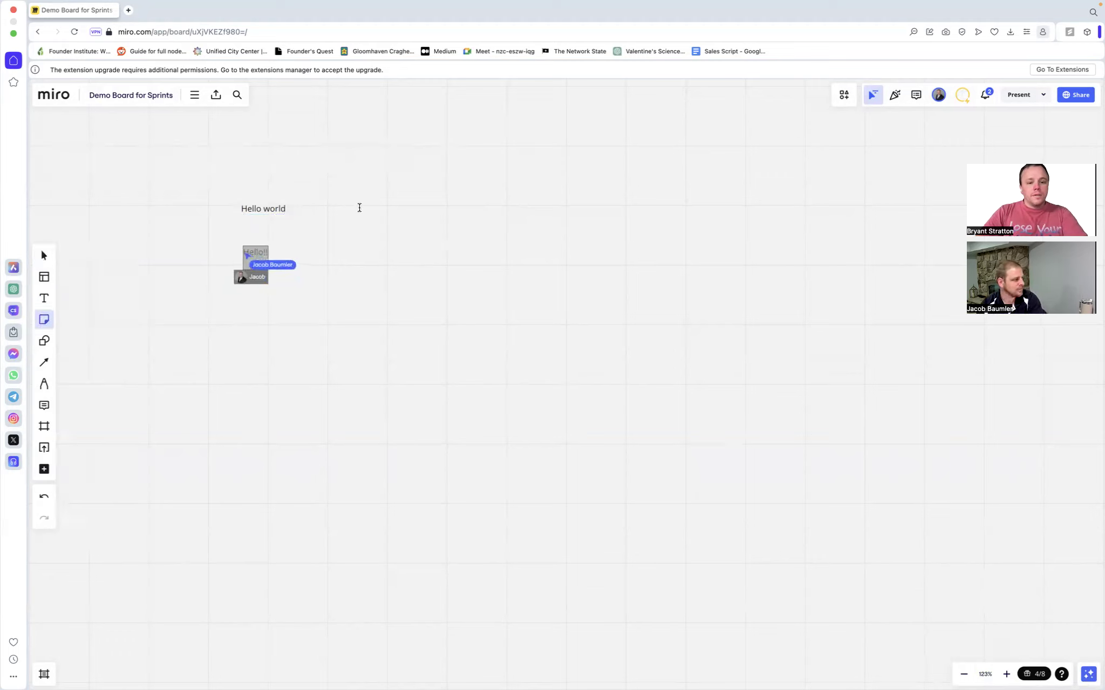
pyautogui.click(358, 207)
pyautogui.write('Hello World')
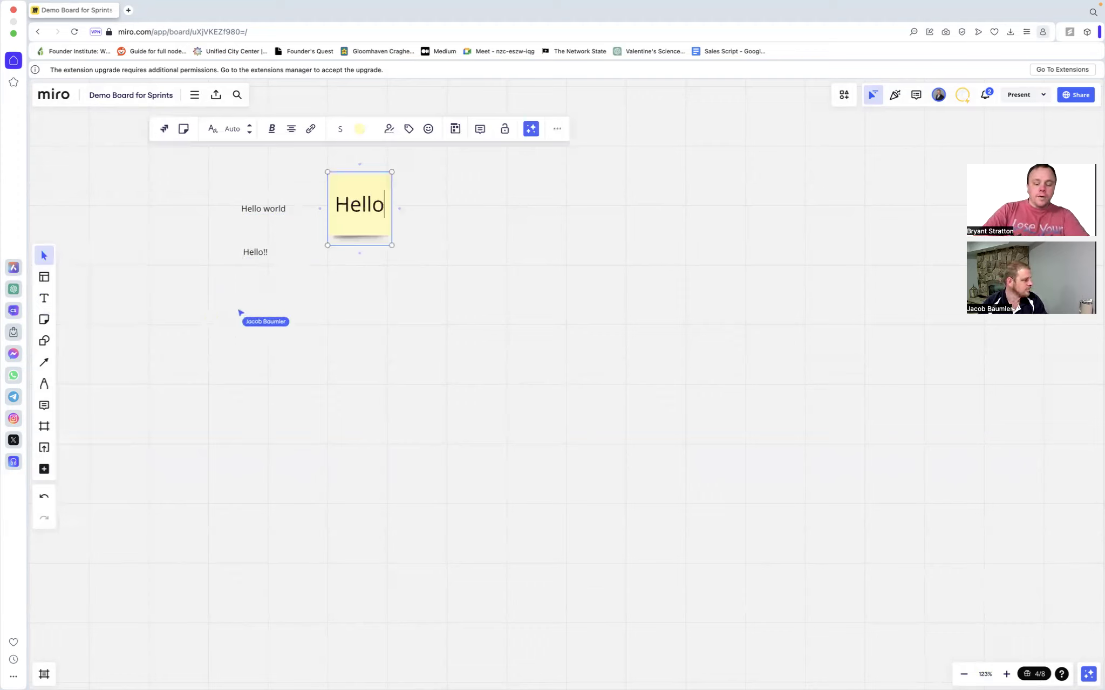
pyautogui.click(450, 205)
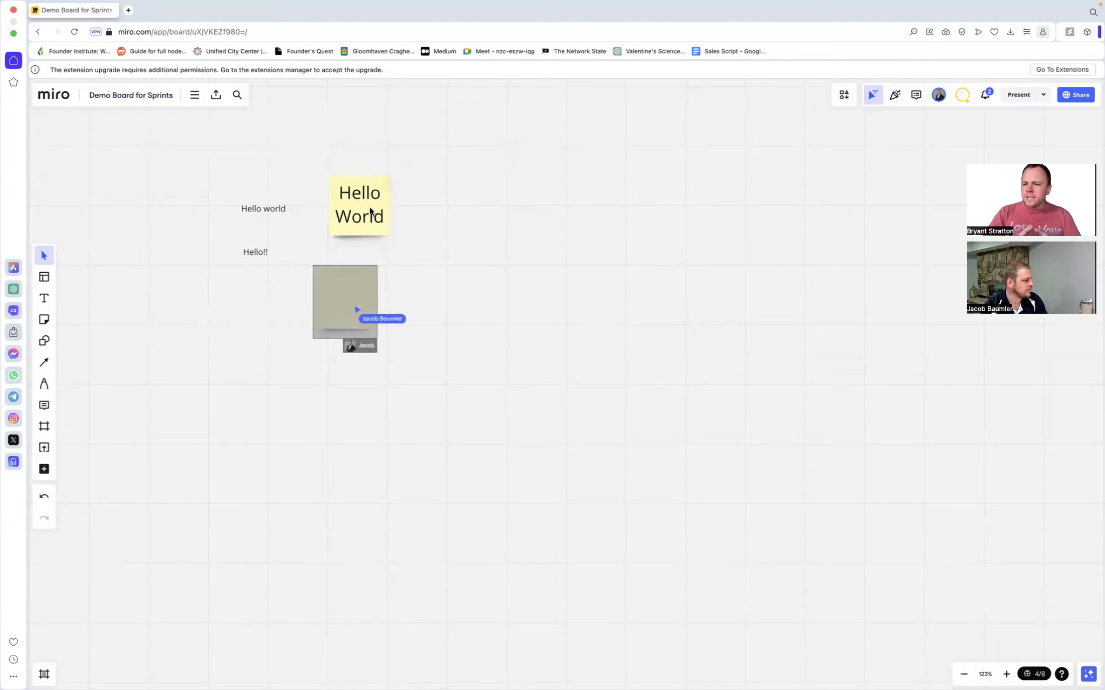
# Open the full shape library, try a locked AWS shape and dismiss the upgrade offer
pyautogui.click(47, 339)
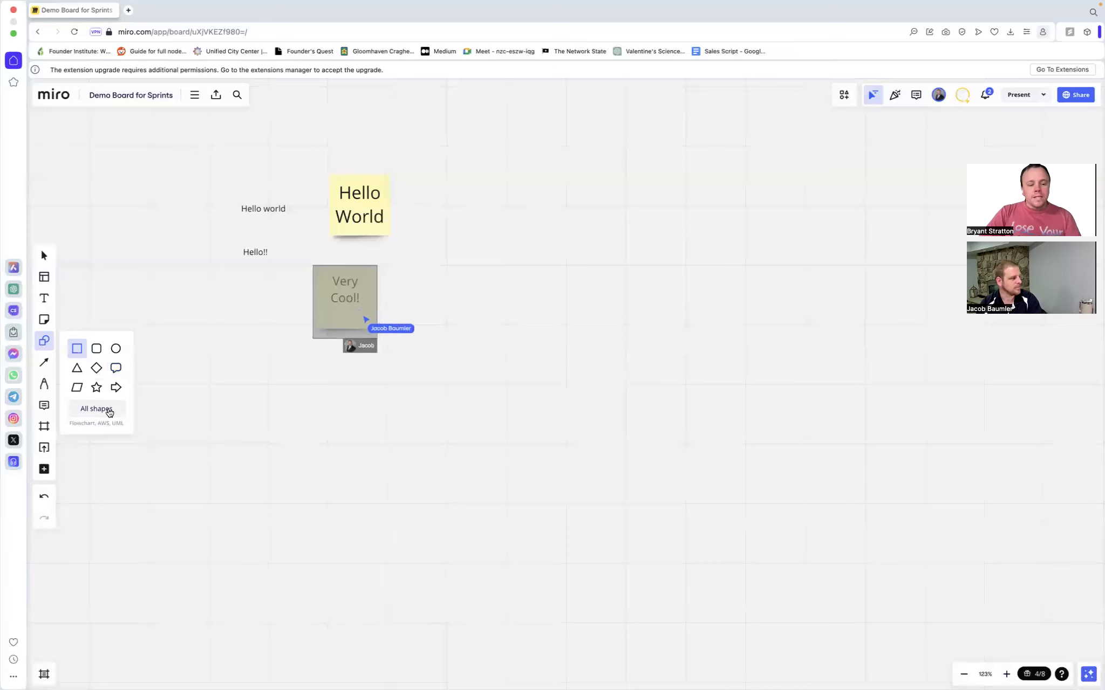
pyautogui.click(108, 412)
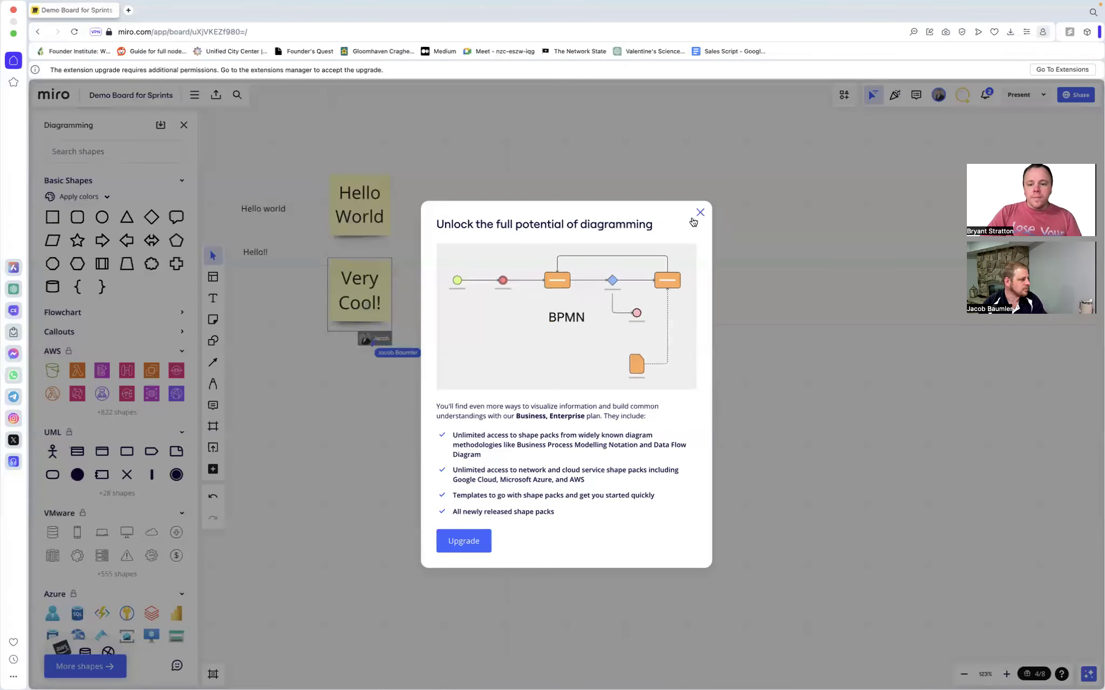
pyautogui.click(694, 219)
pyautogui.click(77, 373)
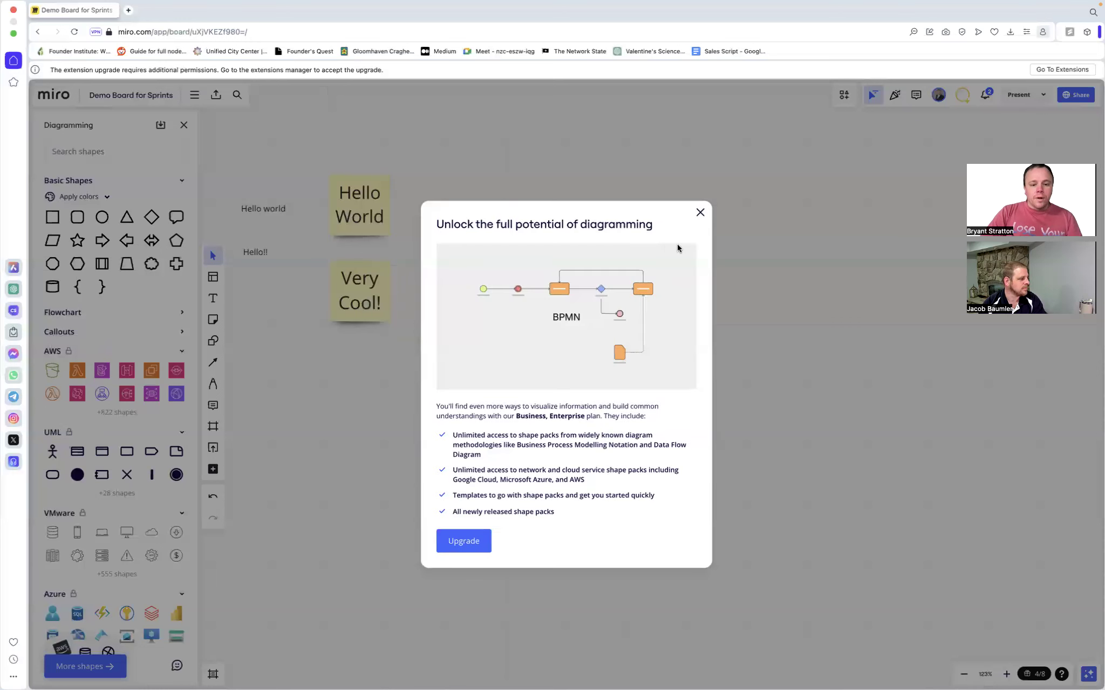
pyautogui.click(700, 213)
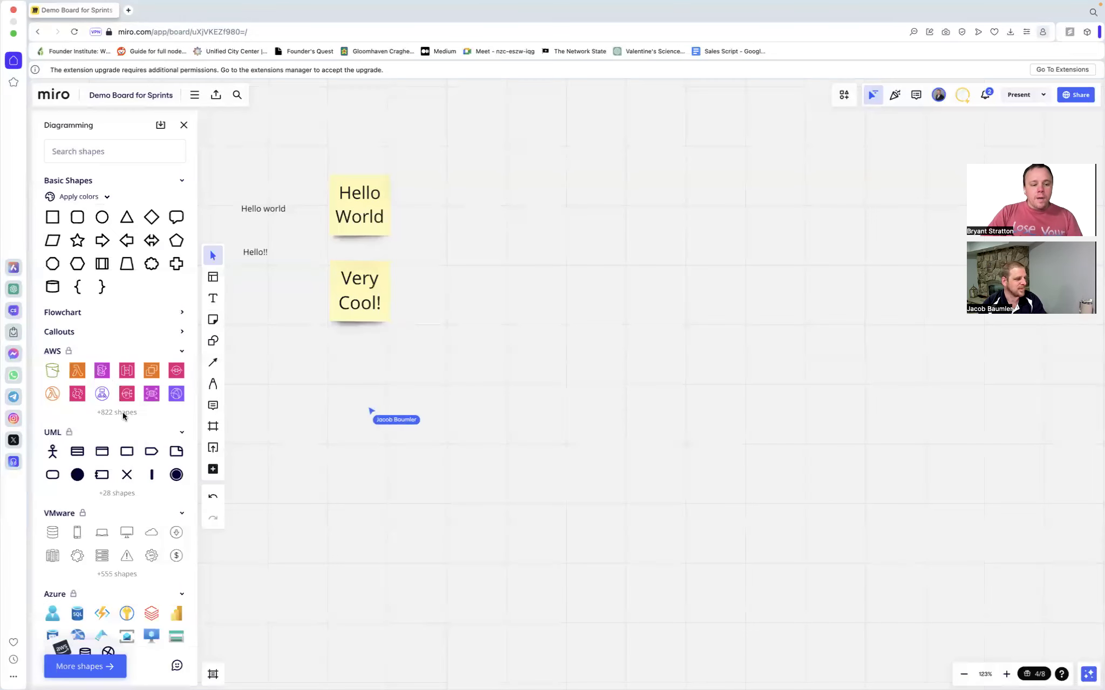
# Place a star shape beside the Hello World sticky note and label it "Hello World"
pyautogui.click(79, 242)
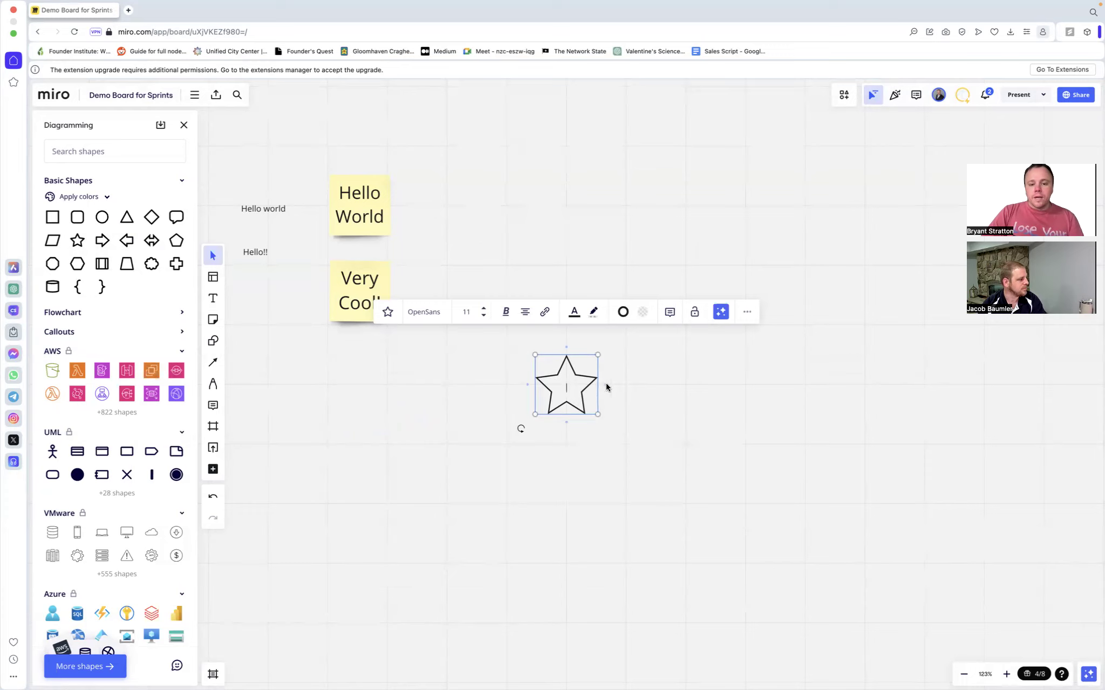
pyautogui.click(591, 386)
pyautogui.moveTo(474, 238); pyautogui.dragTo(453, 203)
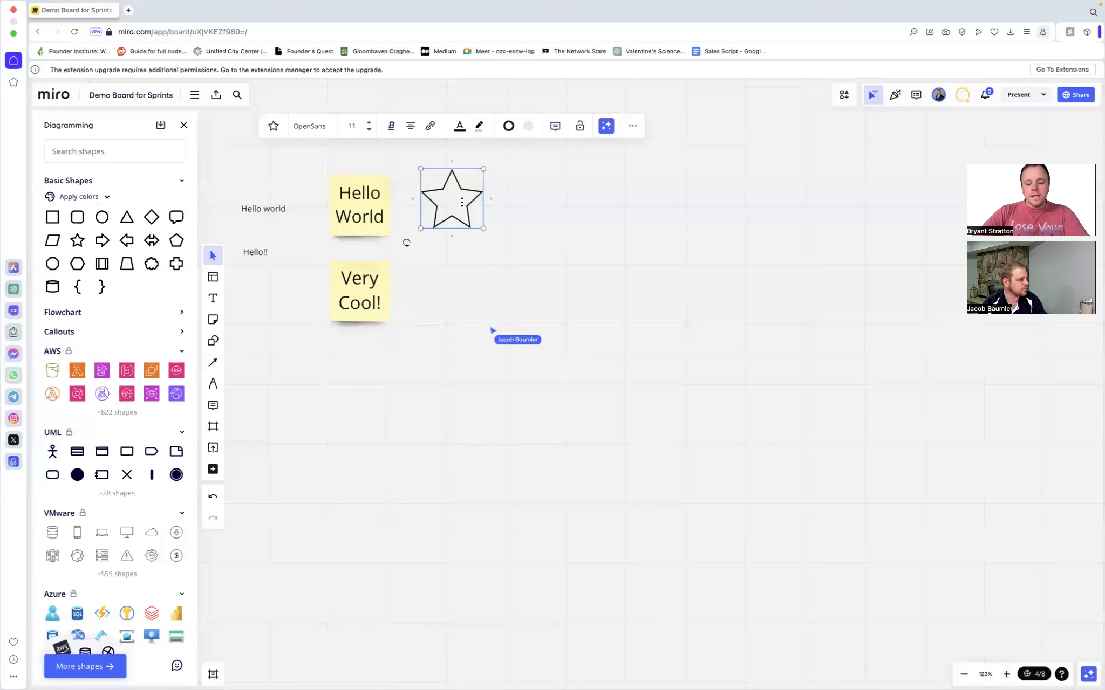
pyautogui.write('Hello')
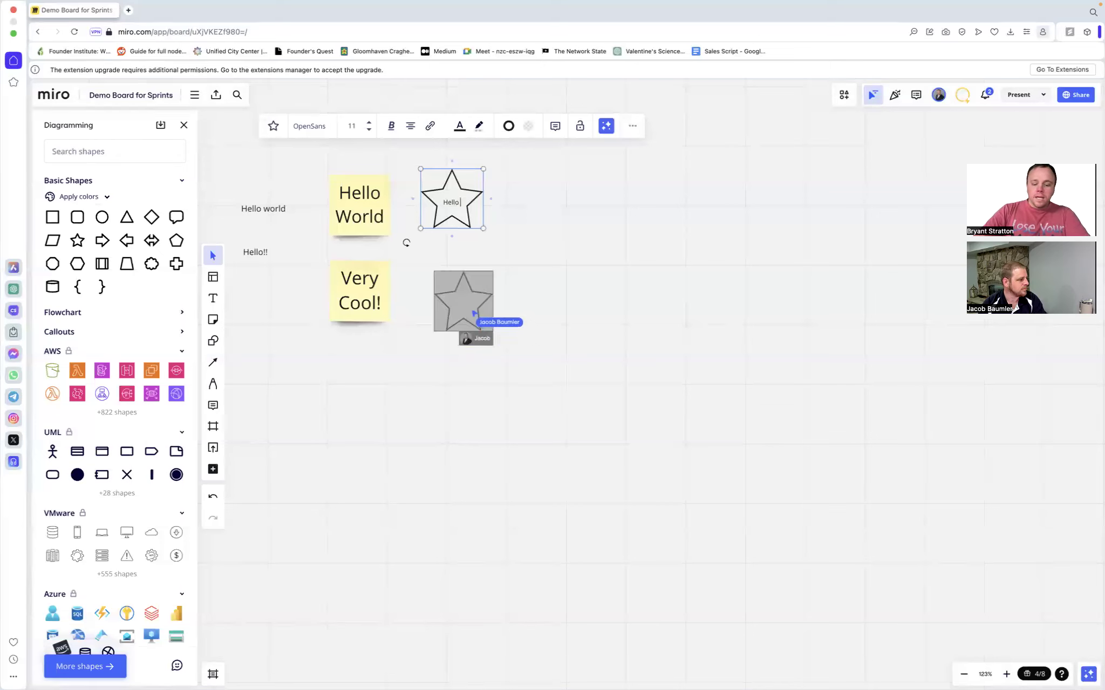
pyautogui.write(' World')
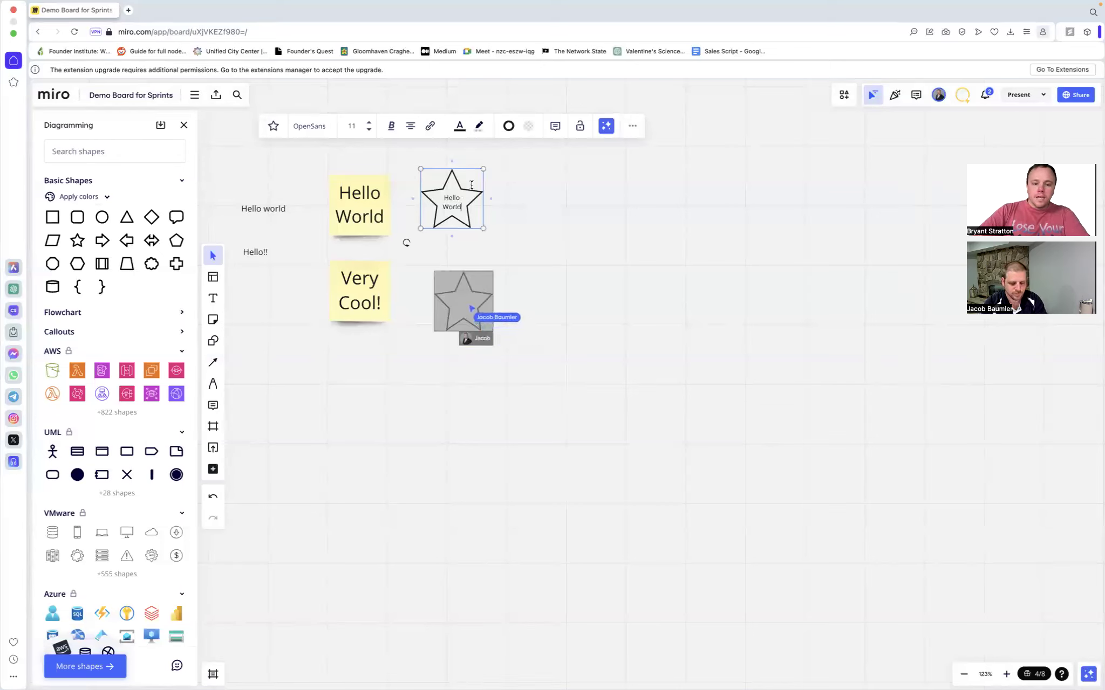
pyautogui.click(534, 211)
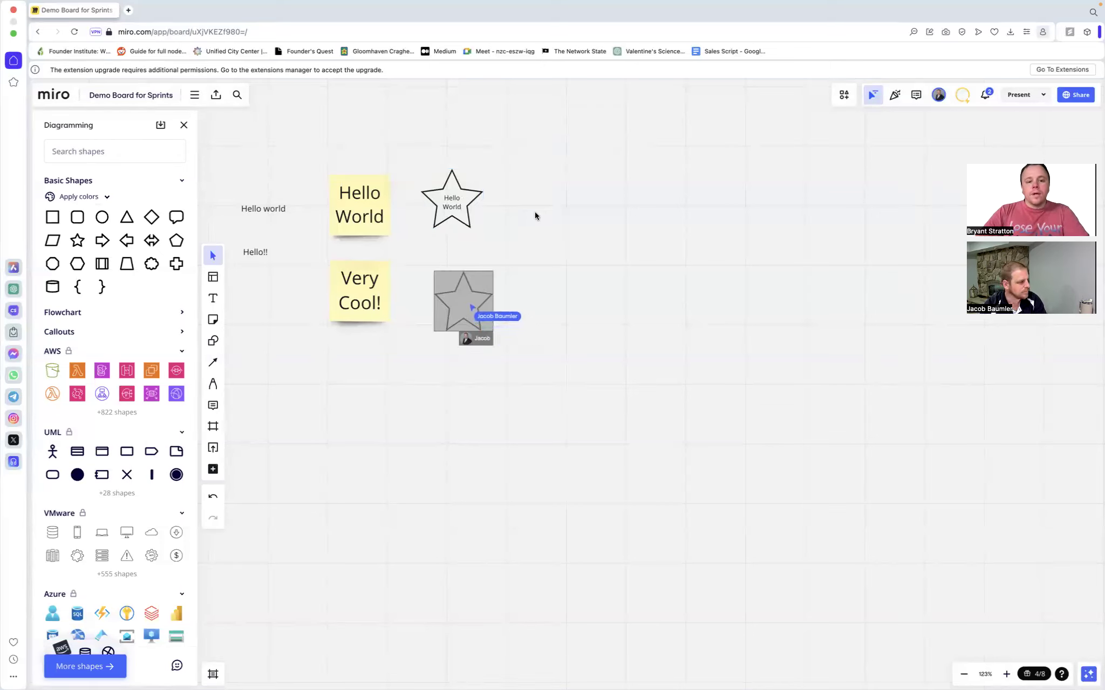
# Change the font of the Hello World star's text to Lemon Tuesday
pyautogui.click(447, 186)
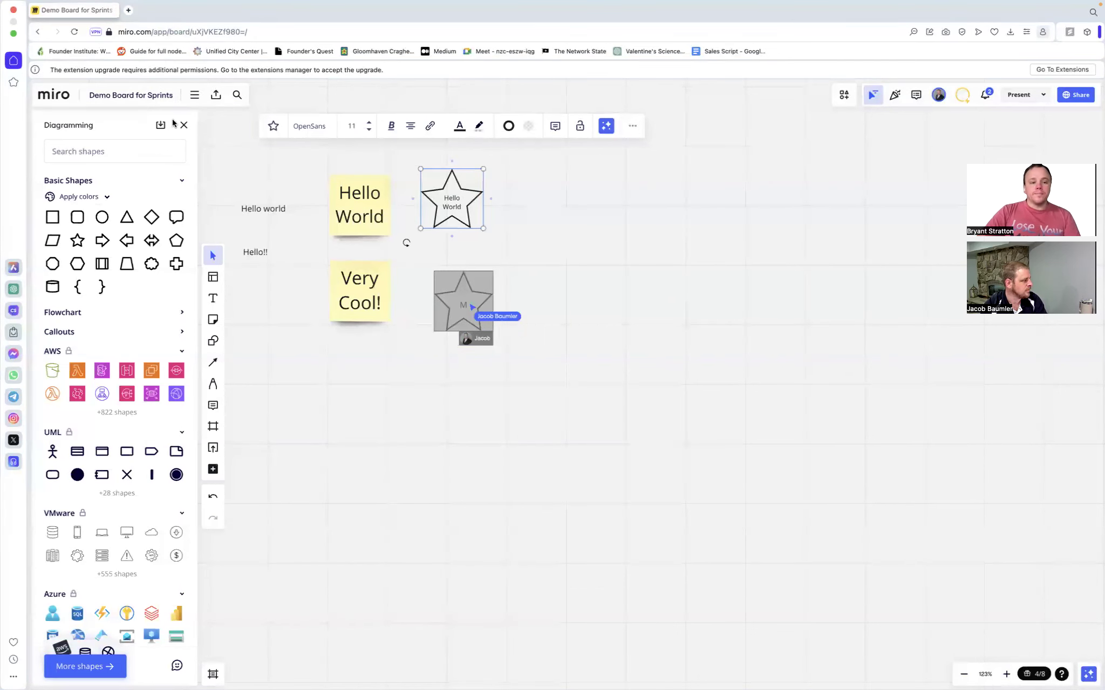
pyautogui.click(311, 130)
pyautogui.scroll(-3, 321, 210)
pyautogui.click(317, 282)
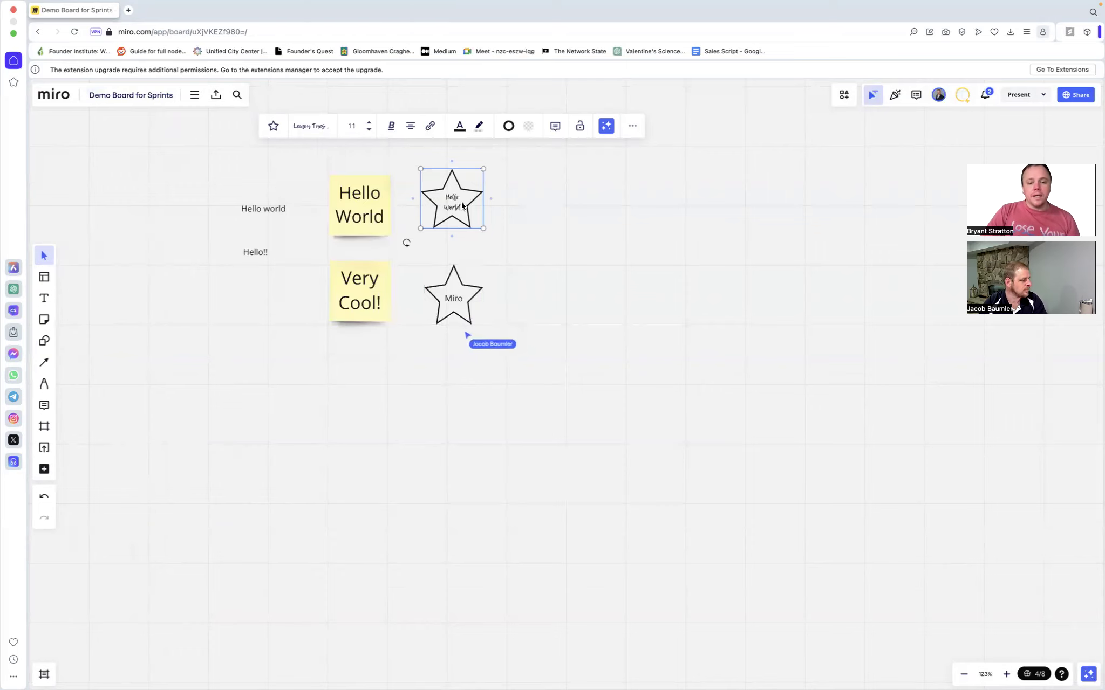
pyautogui.scroll(2, 463, 195)
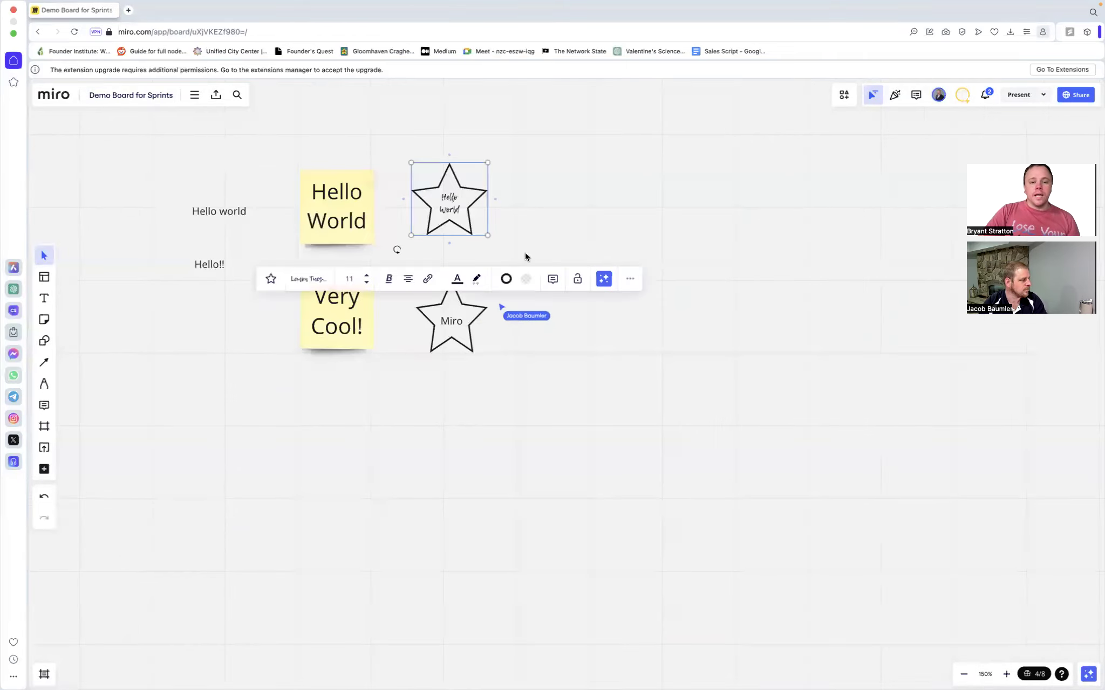
# Fill the Hello World star with red and change its text color to white
pyautogui.click(389, 280)
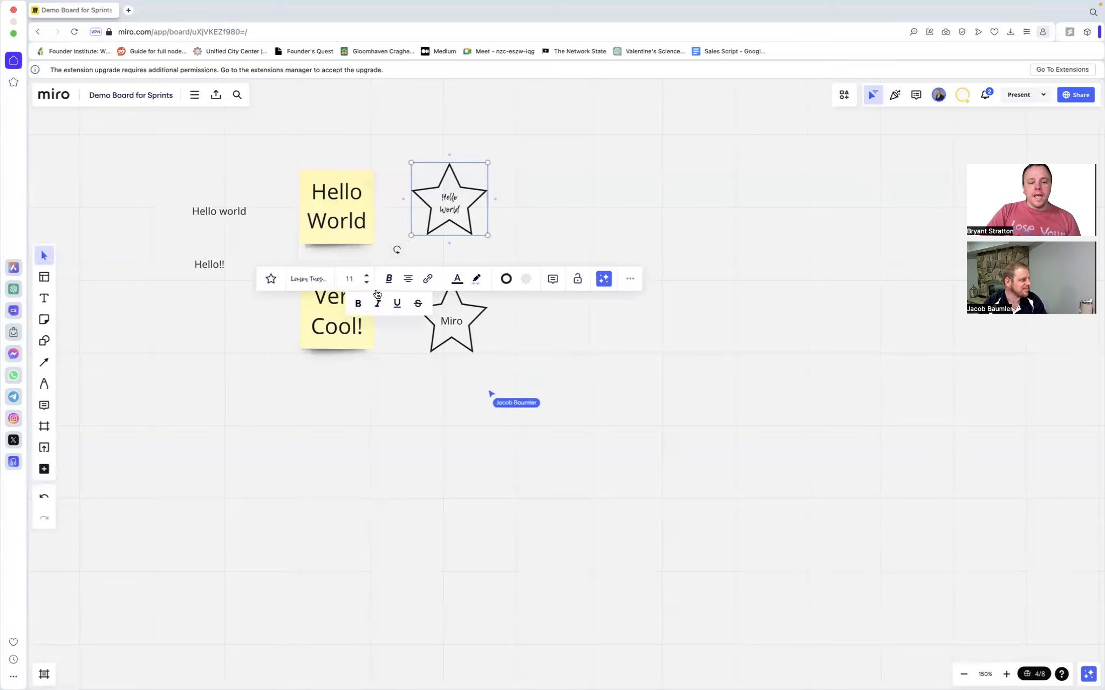
pyautogui.click(527, 279)
pyautogui.click(494, 352)
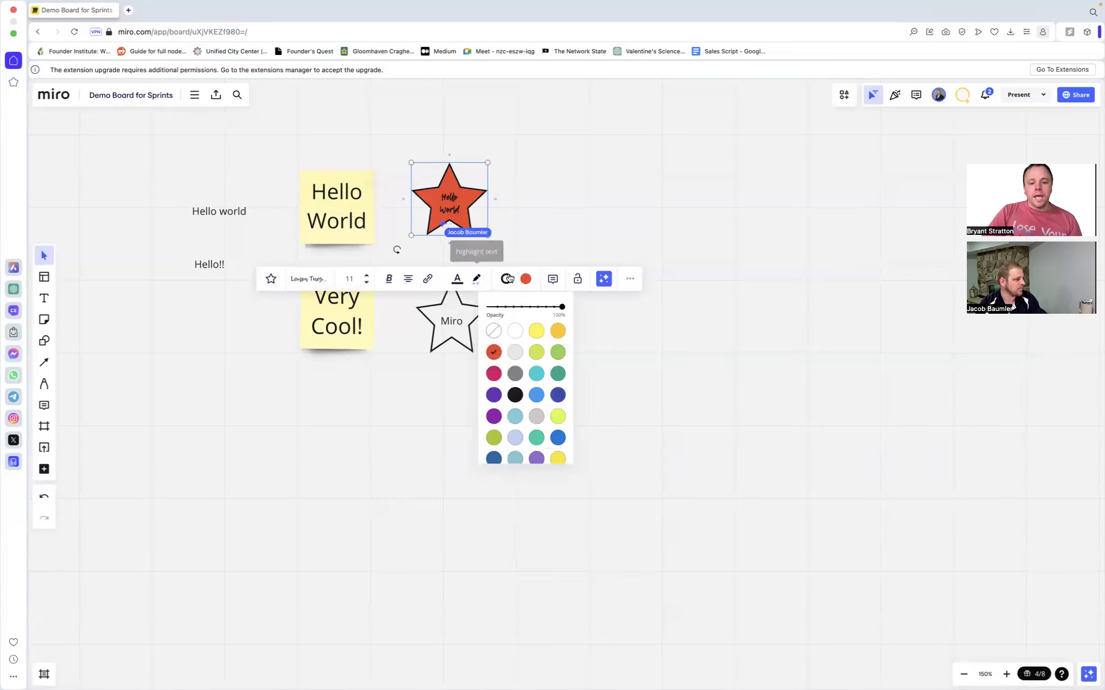
pyautogui.click(458, 280)
pyautogui.click(424, 306)
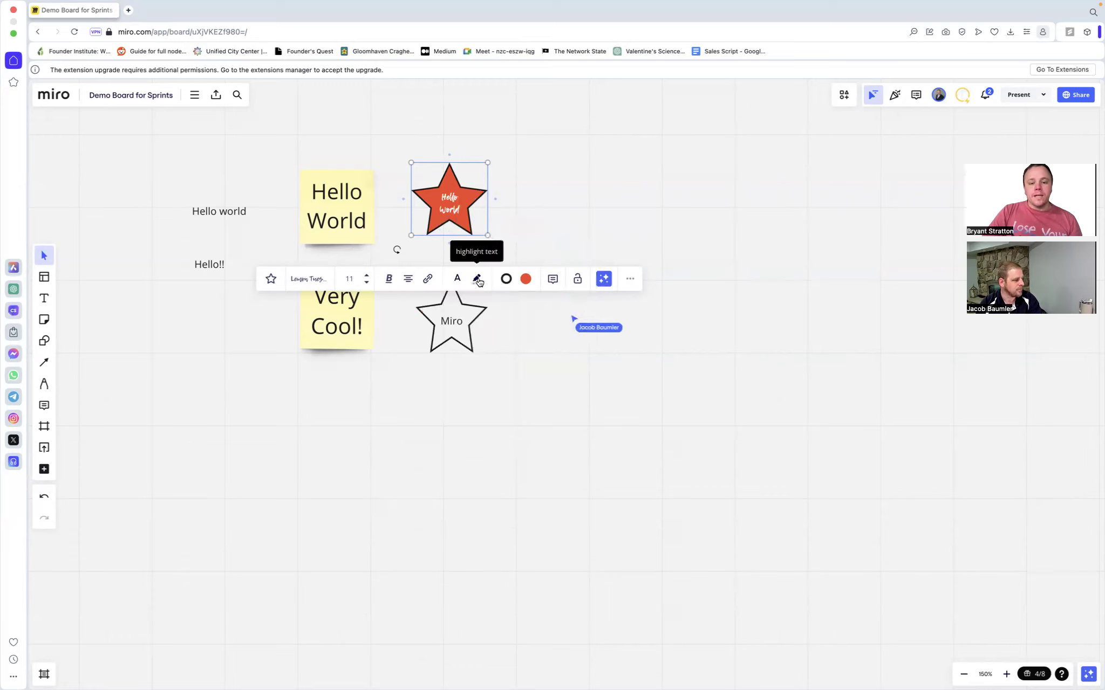
# Reduce the Hello World star's border to the minimum thickness and set its color to transparent
pyautogui.click(506, 279)
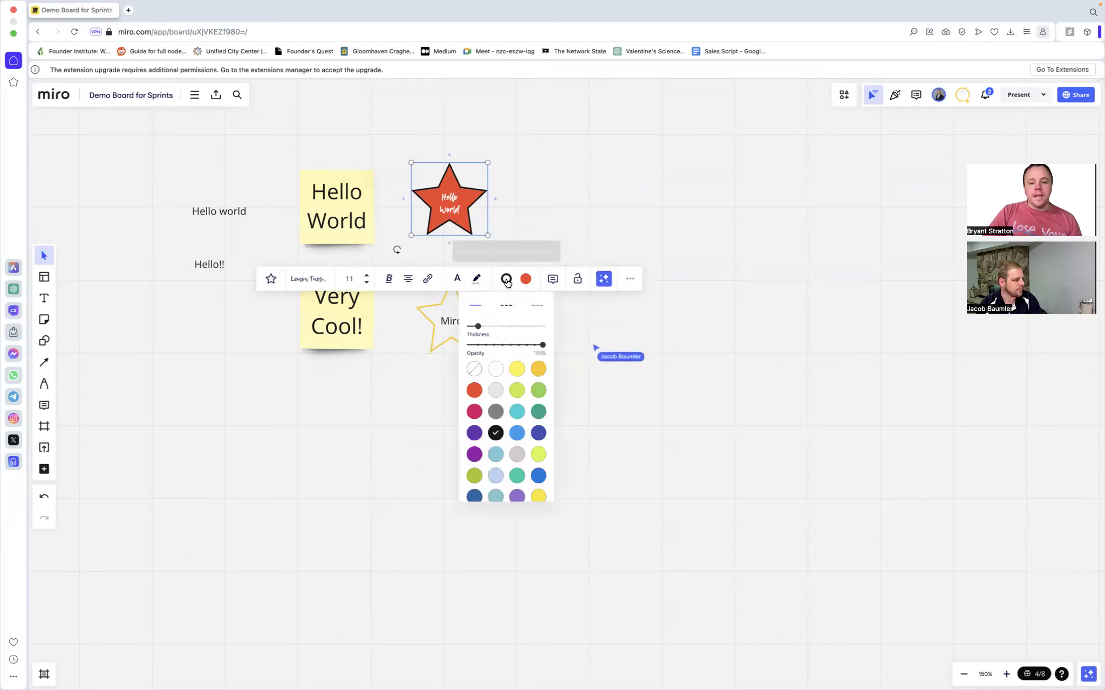
pyautogui.moveTo(478, 328); pyautogui.dragTo(469, 328)
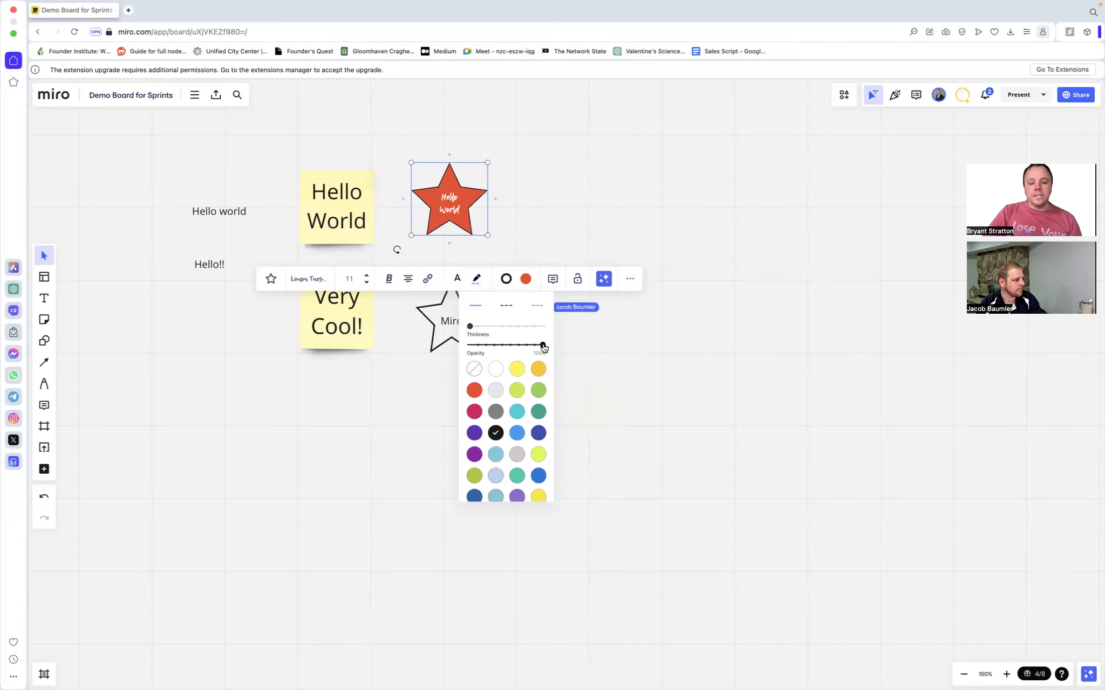
pyautogui.click(474, 369)
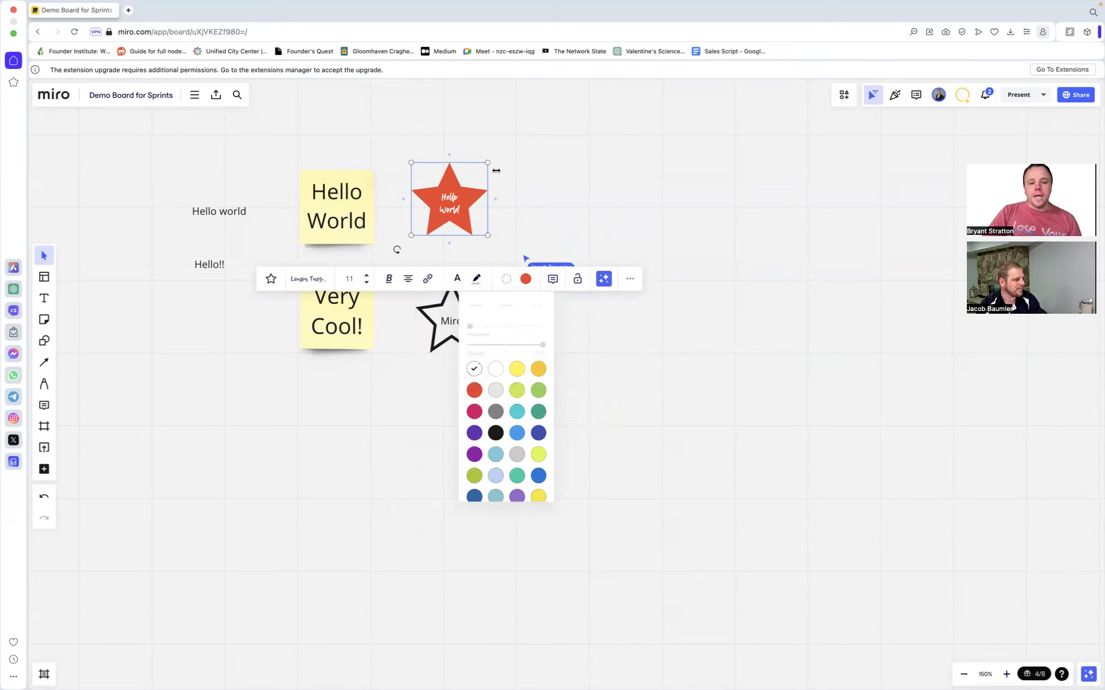
# Enlarge the red star to about twice its width and set its text to font size 24
pyautogui.moveTo(564, 120); pyautogui.dragTo(570, 108)
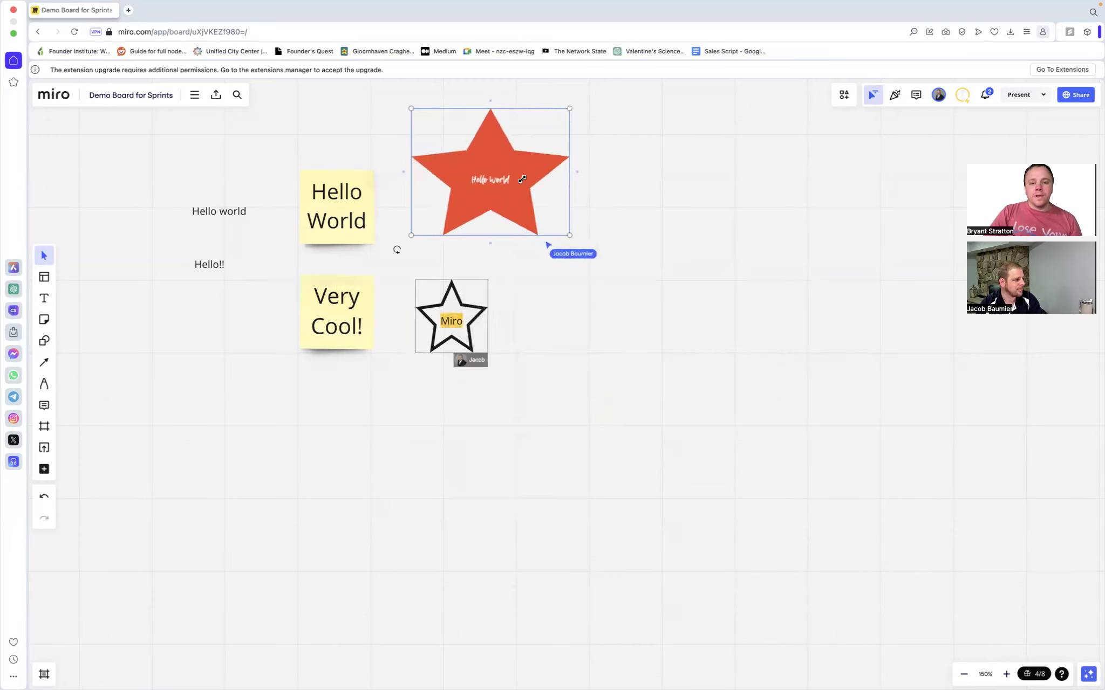
pyautogui.click(489, 180)
pyautogui.click(408, 275)
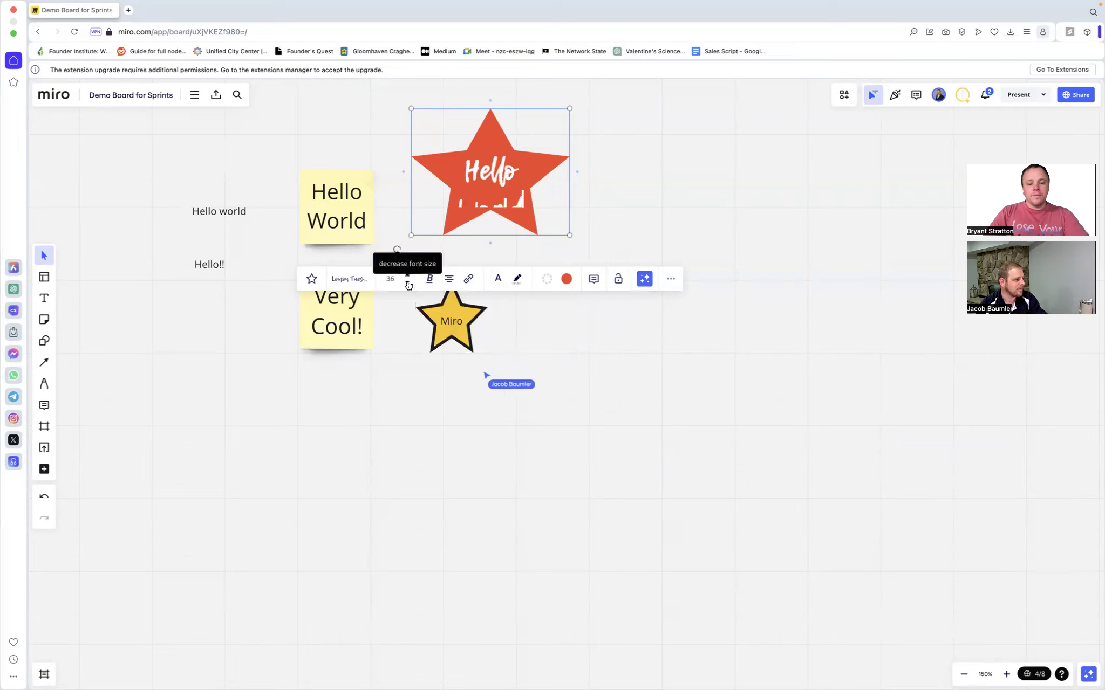
pyautogui.click(614, 209)
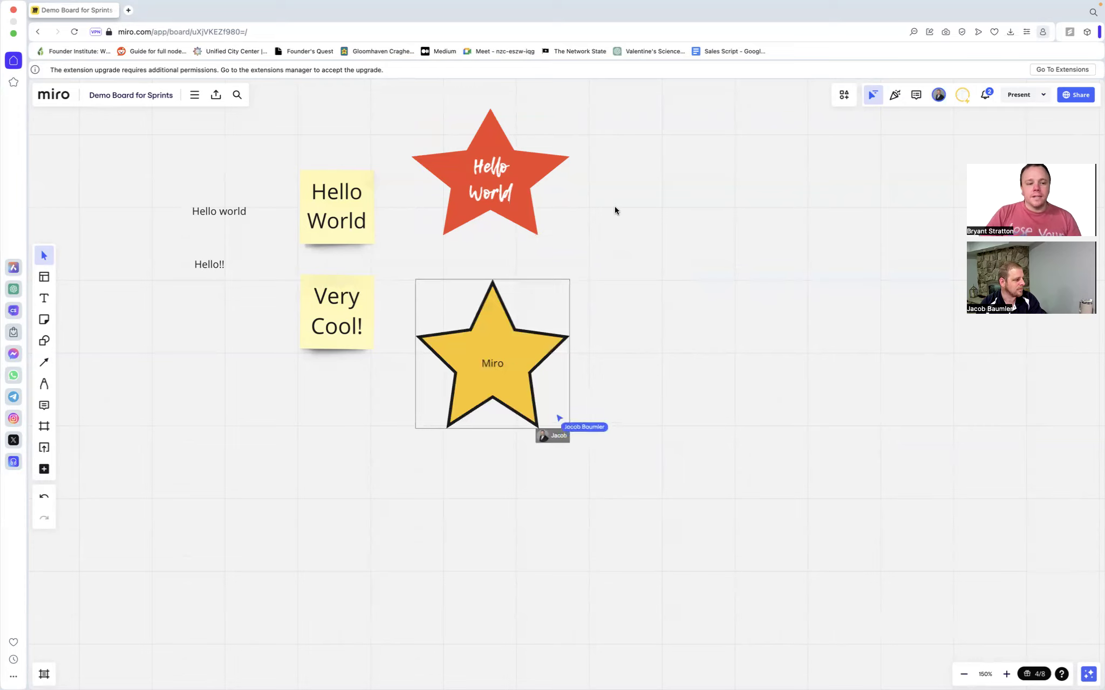
# Post the comment "Its not eas, it takes practice" on the red Hello World star
pyautogui.click(534, 161)
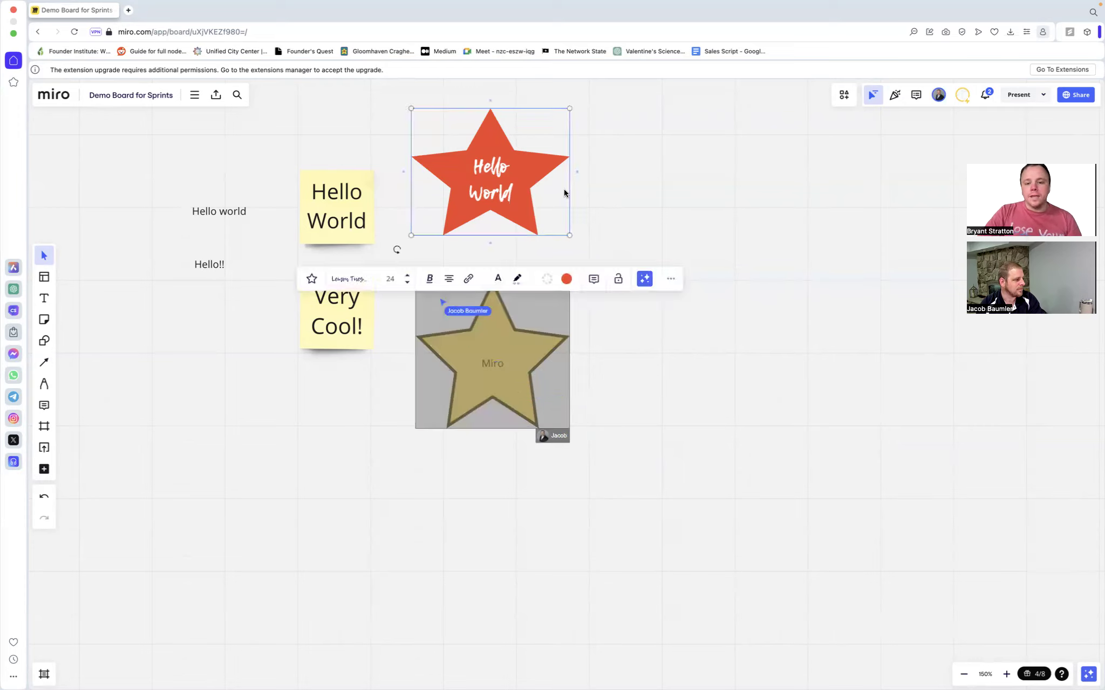
pyautogui.click(594, 279)
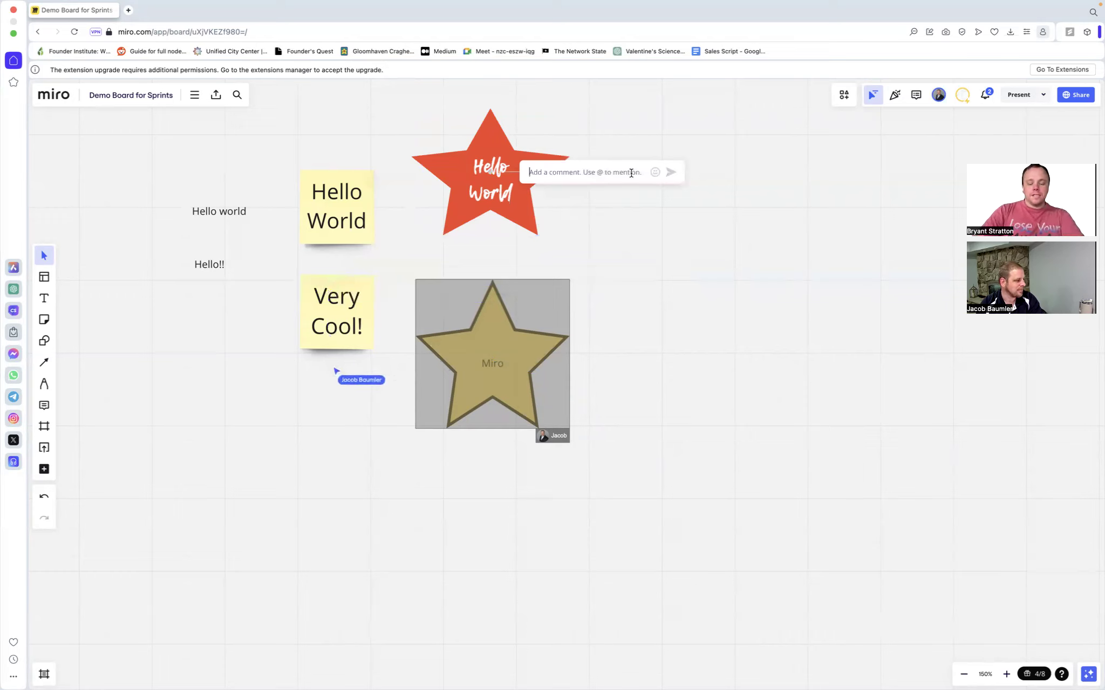
pyautogui.write('It')
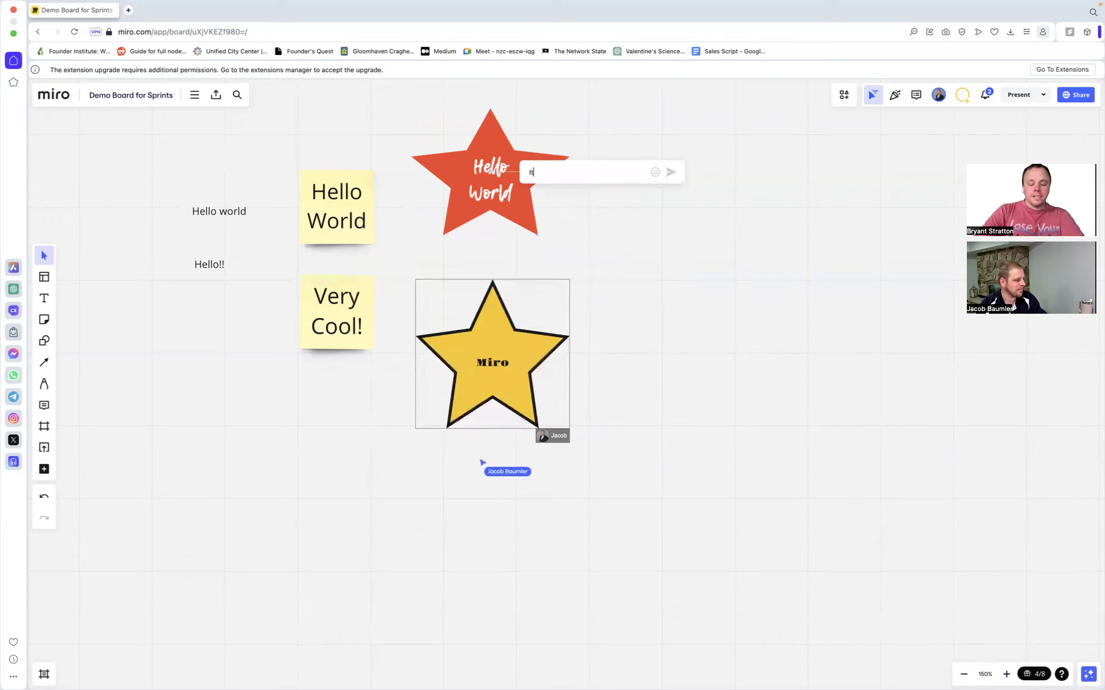
pyautogui.write('s not eas, ')
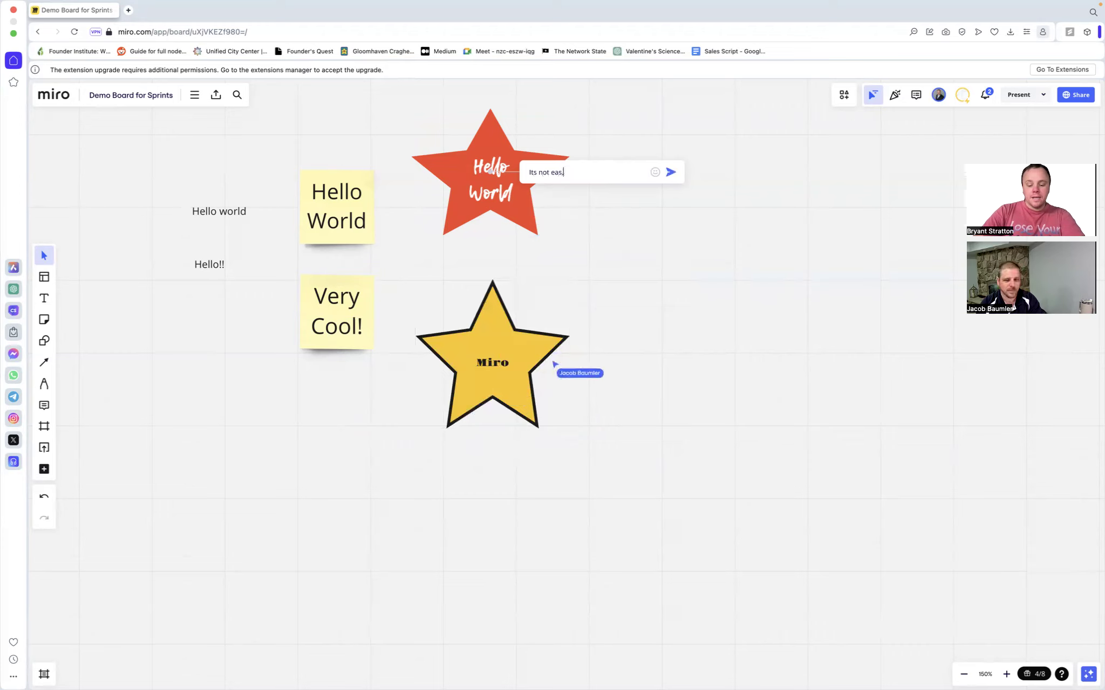
pyautogui.write('it takes practice')
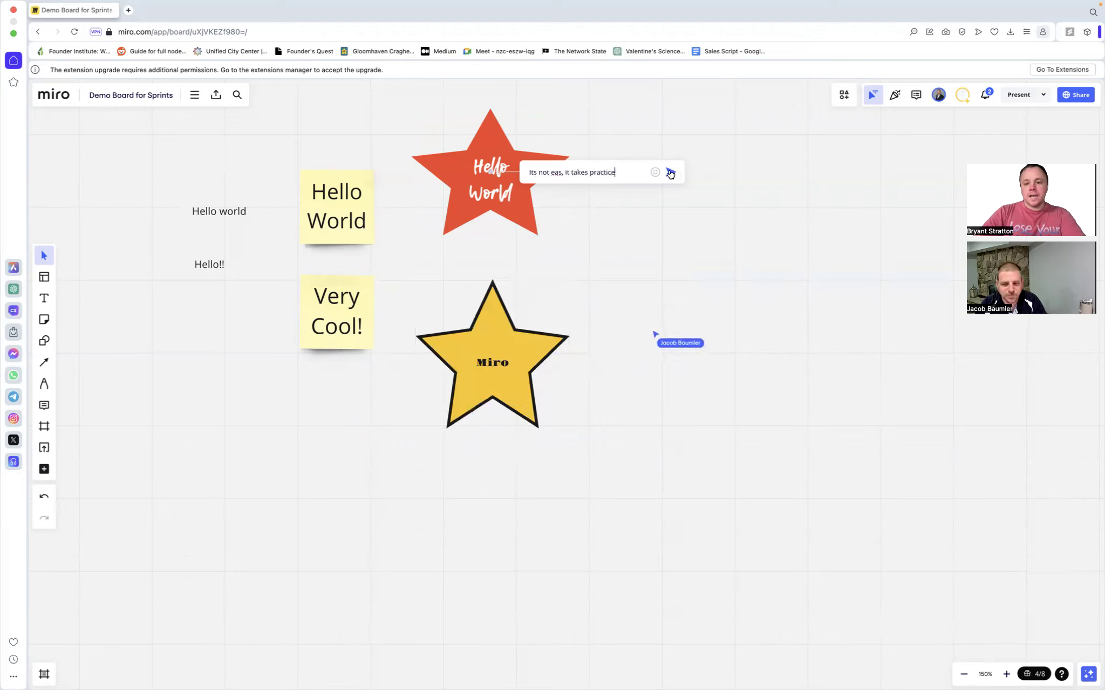
pyautogui.click(671, 173)
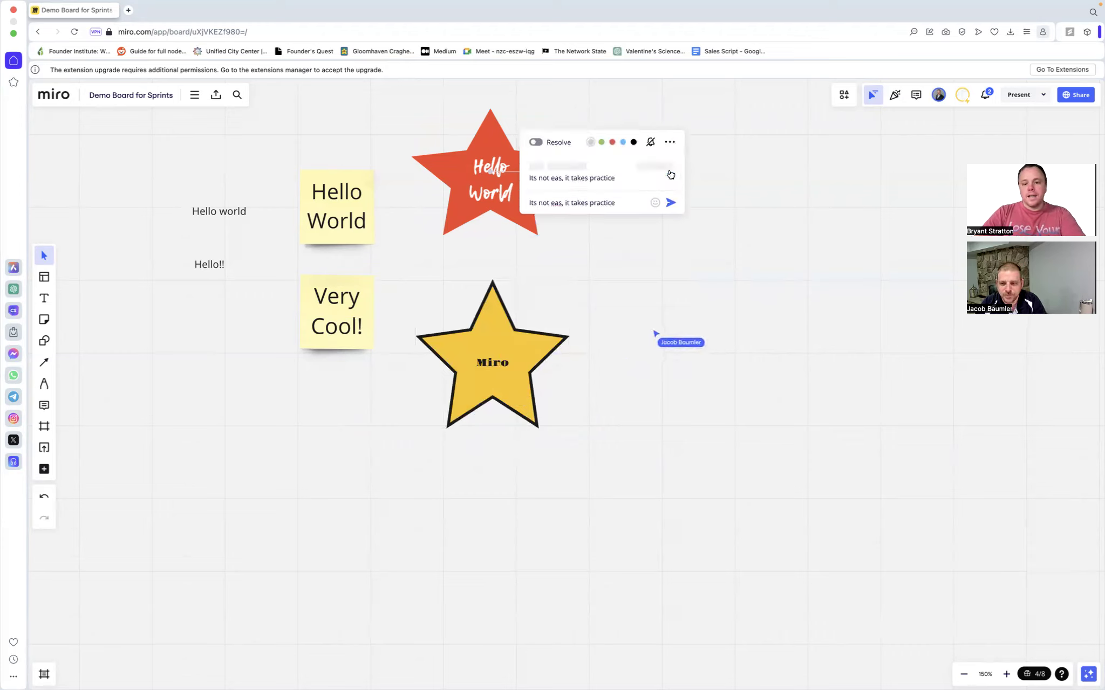
# Edit the star's comment to read "Its not easy, it takes practice" and close the comment thread
pyautogui.click(560, 178)
pyautogui.click(563, 171)
pyautogui.write('y')
pyautogui.press('Return')
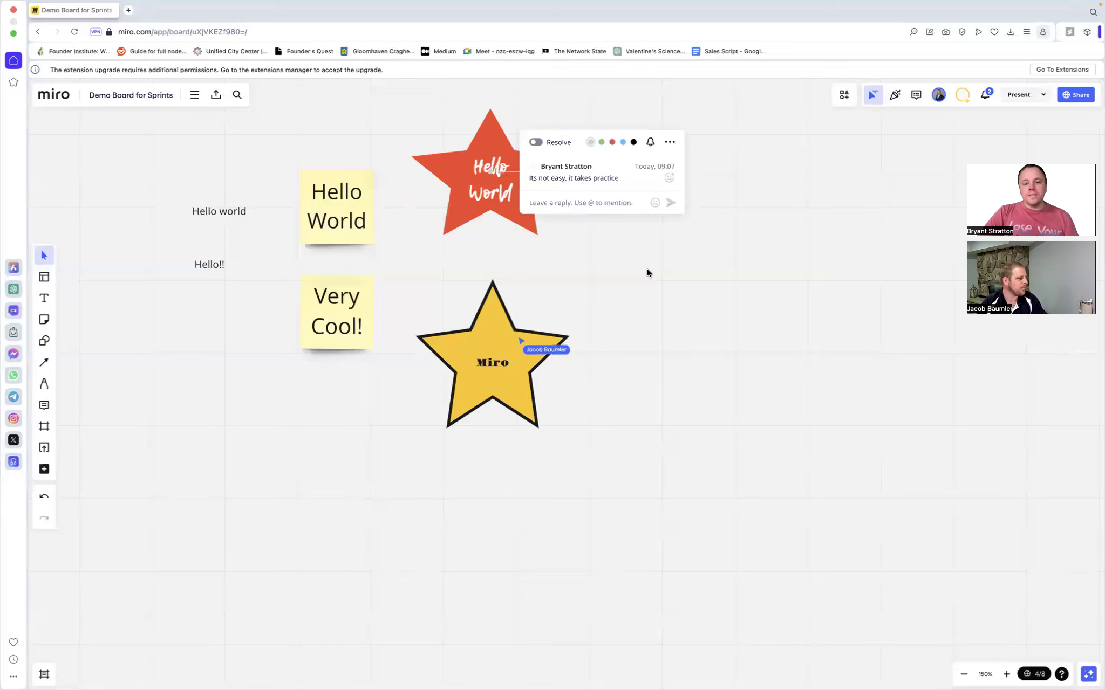
pyautogui.click(654, 266)
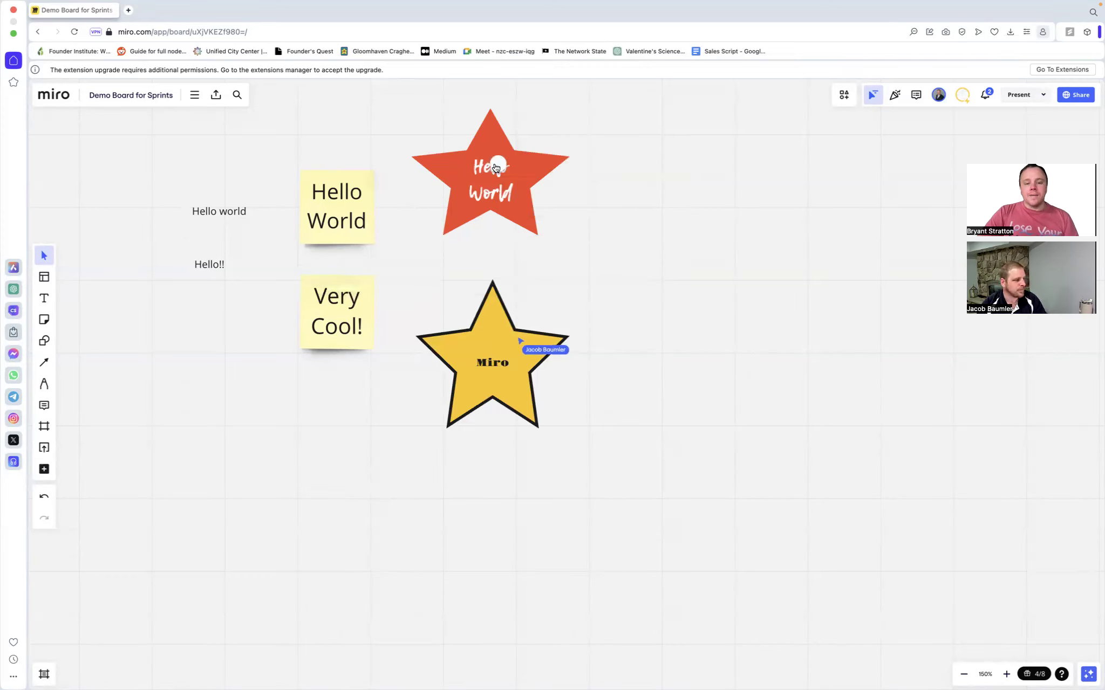
pyautogui.moveTo(504, 172)
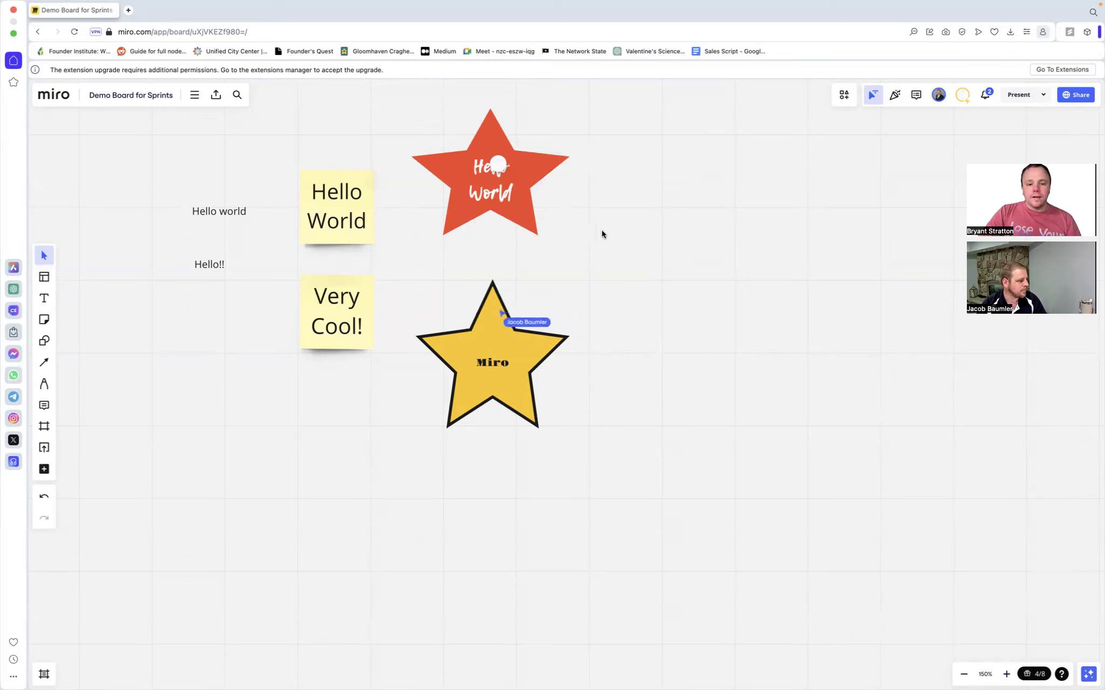
pyautogui.click(45, 365)
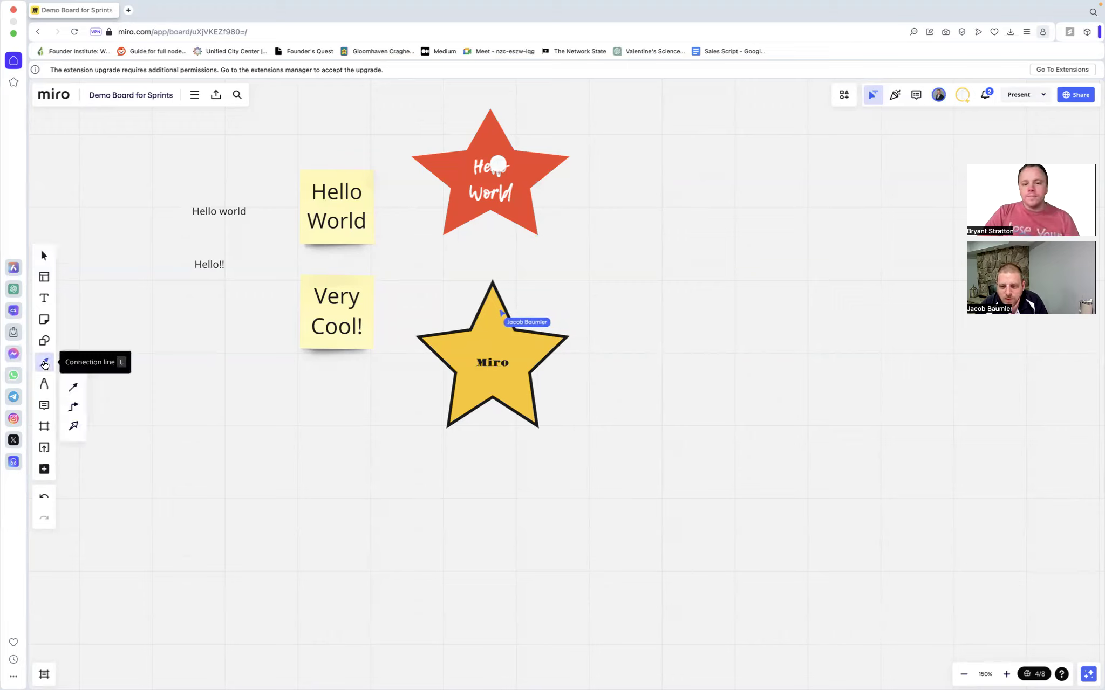
pyautogui.moveTo(595, 228)
pyautogui.mouseDown()
pyautogui.moveTo(562, 318)
pyautogui.moveTo(553, 254)
pyautogui.moveTo(592, 227)
pyautogui.mouseUp()
pyautogui.click(533, 177)
pyautogui.hscroll(-5, 594, 279)
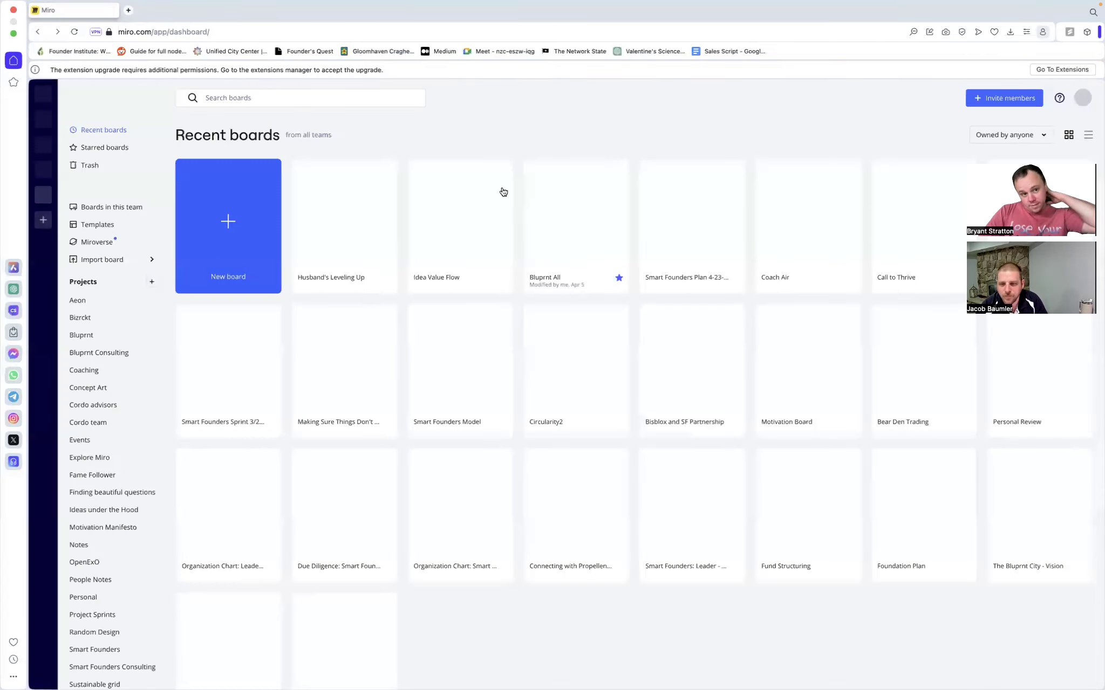
pyautogui.click(57, 33)
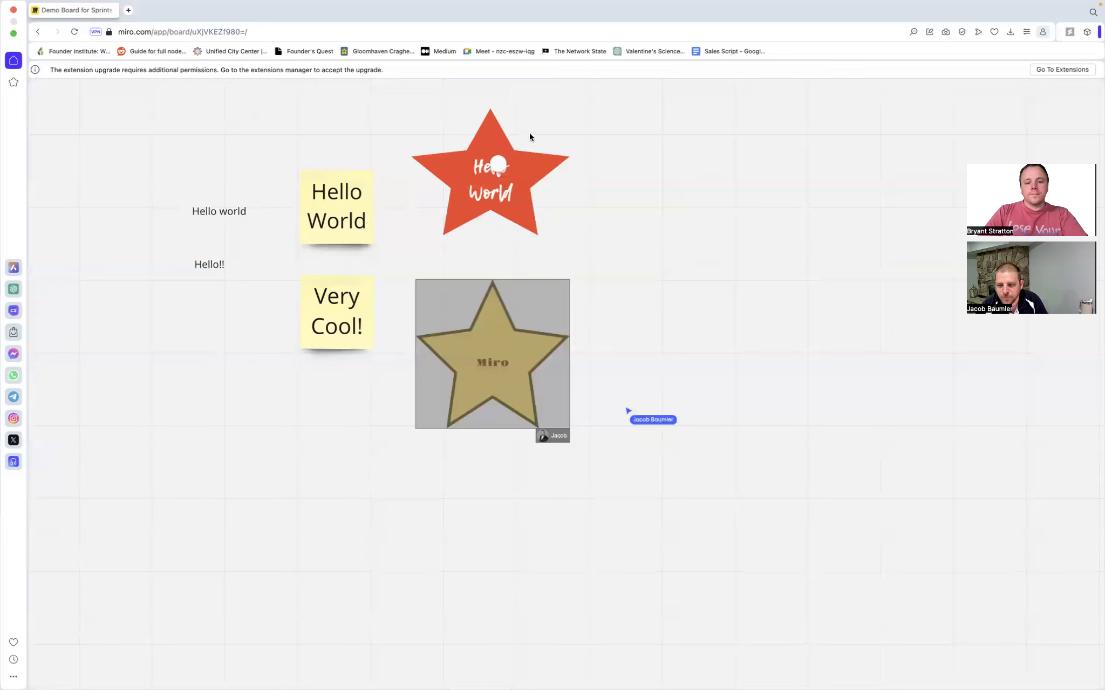
# Lock the red Hello World star and unlock it again
pyautogui.click(536, 168)
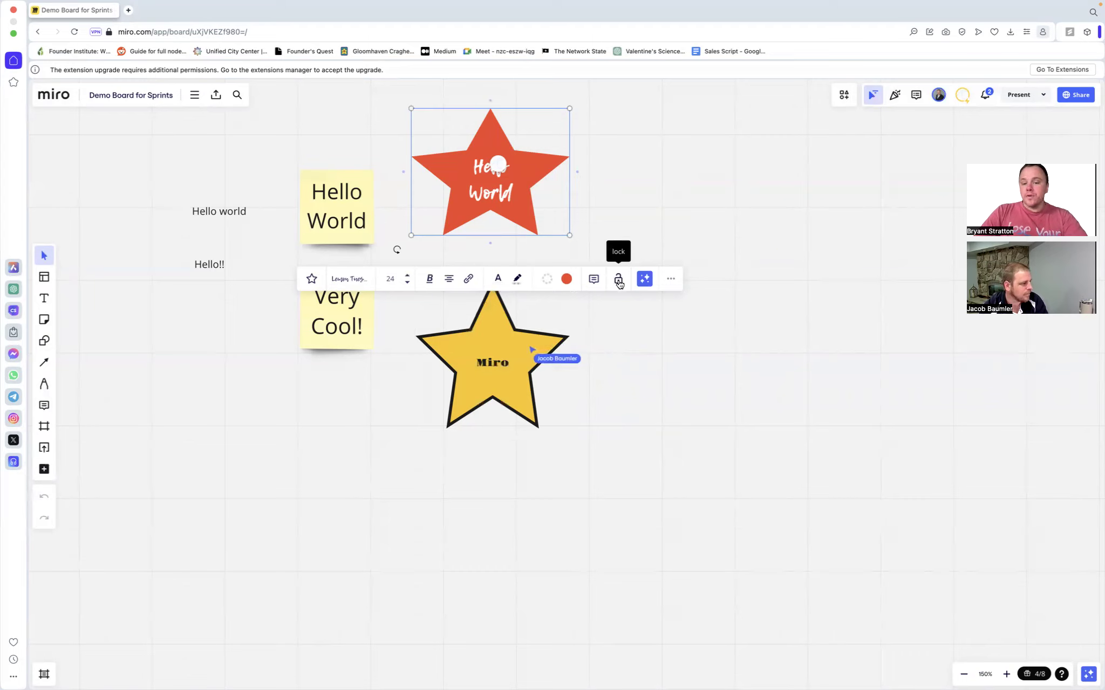
pyautogui.click(619, 279)
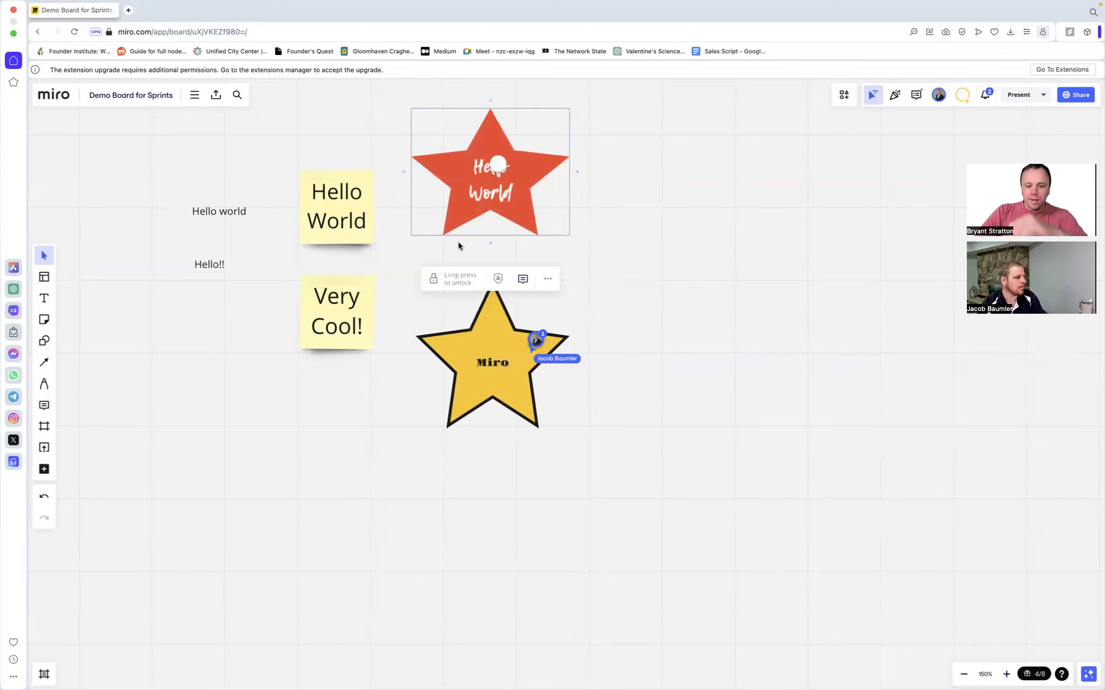
pyautogui.click(460, 279)
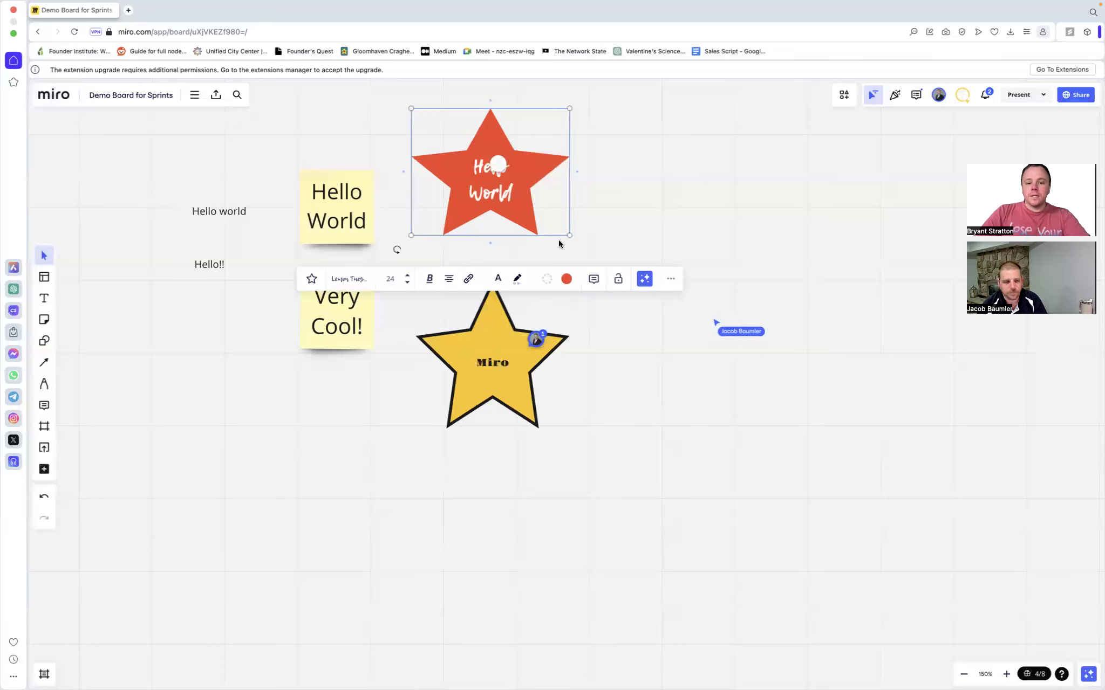
# Copy the link to the red Hello World star
pyautogui.click(668, 279)
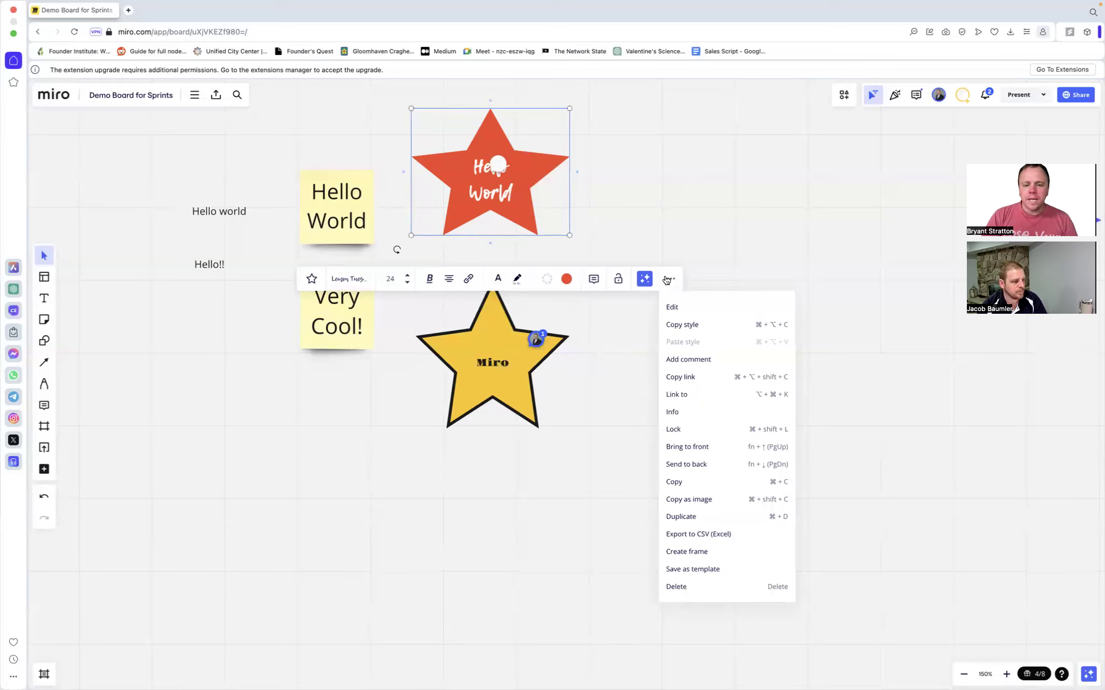
pyautogui.click(681, 378)
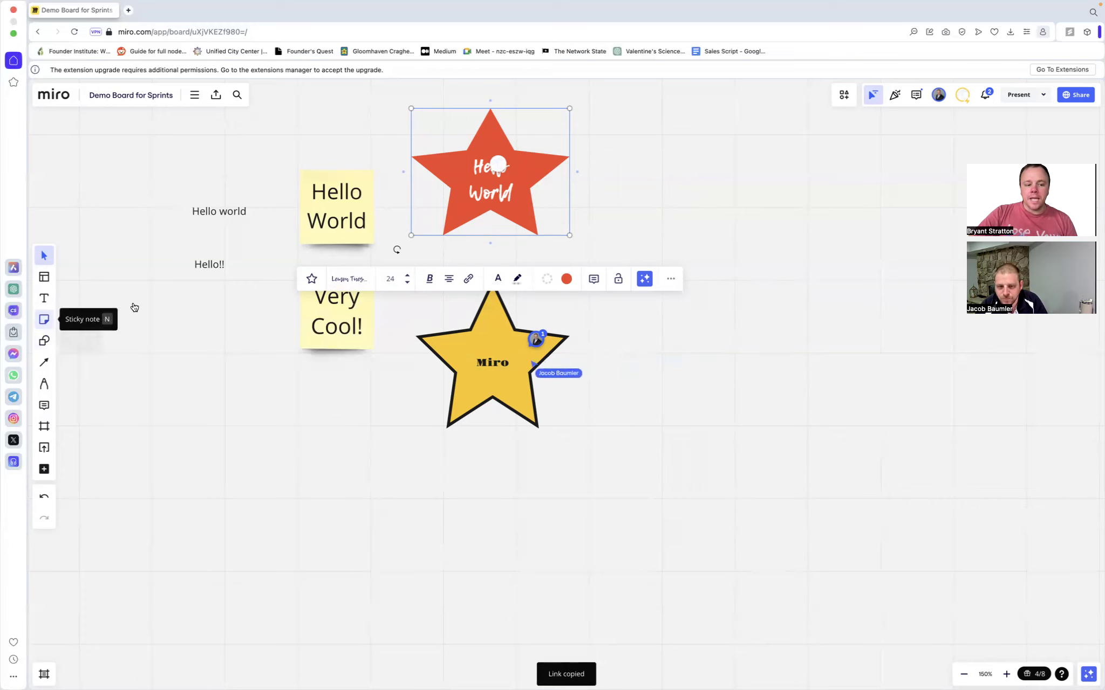
# Place a yellow sticky note in the empty area below the stars and bring everyone to this view
pyautogui.click(45, 321)
pyautogui.scroll(-10, 526, 308)
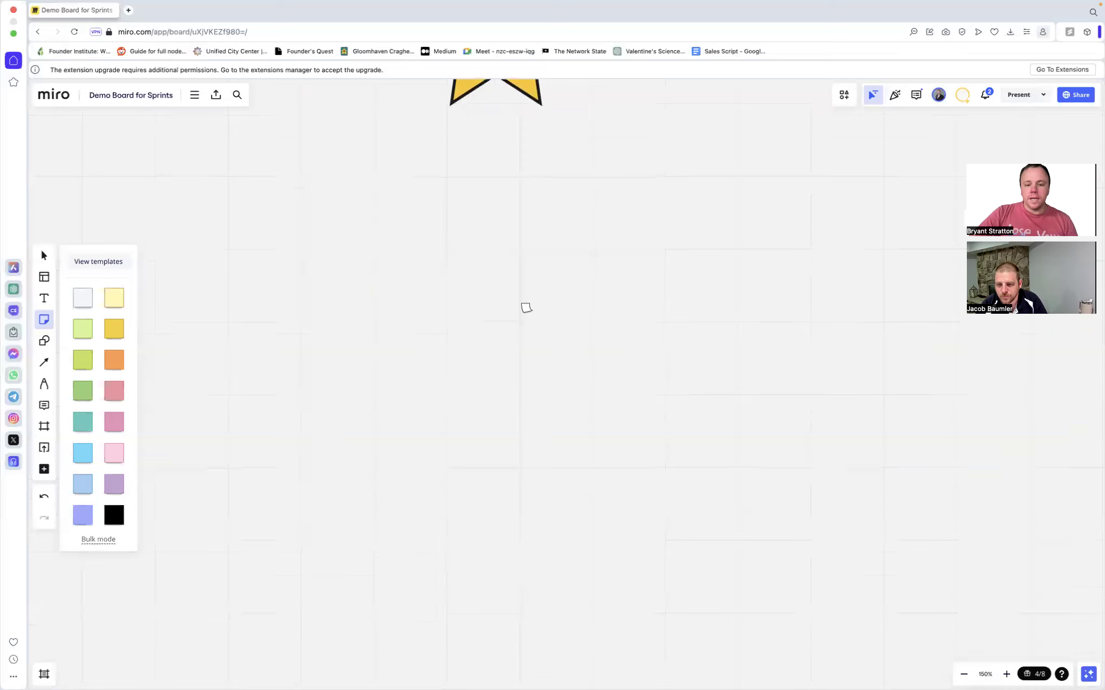
pyautogui.click(762, 296)
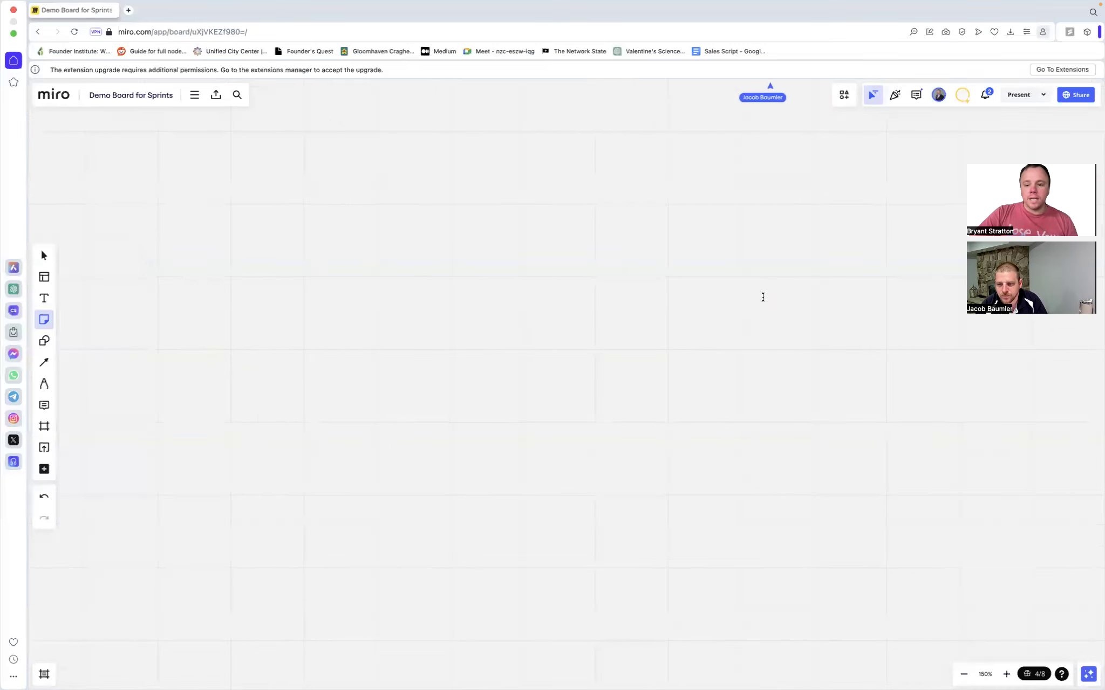
pyautogui.click(963, 97)
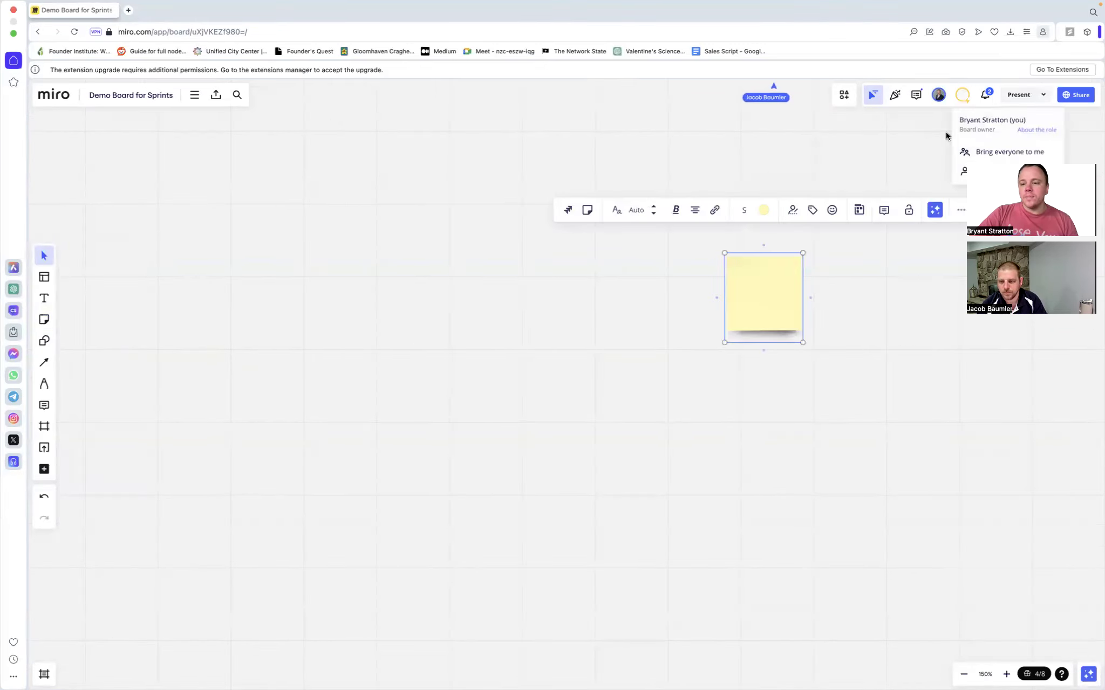
pyautogui.click(963, 155)
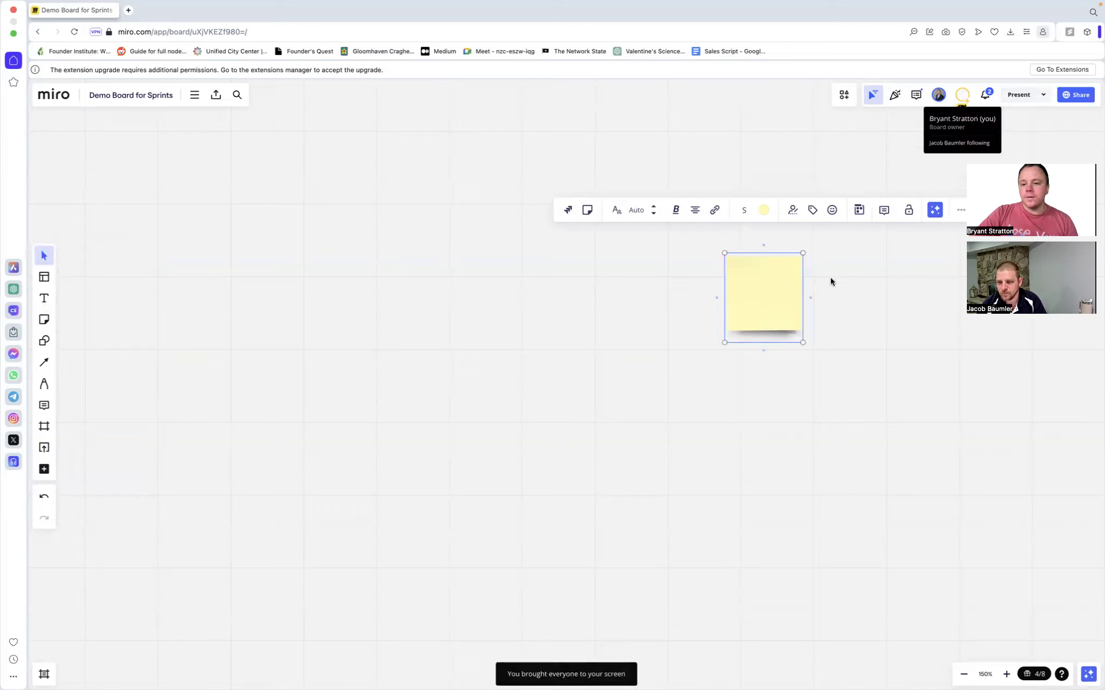
# Link the new sticky note to the copied star link and label the note "Path to Widget"
pyautogui.click(771, 295)
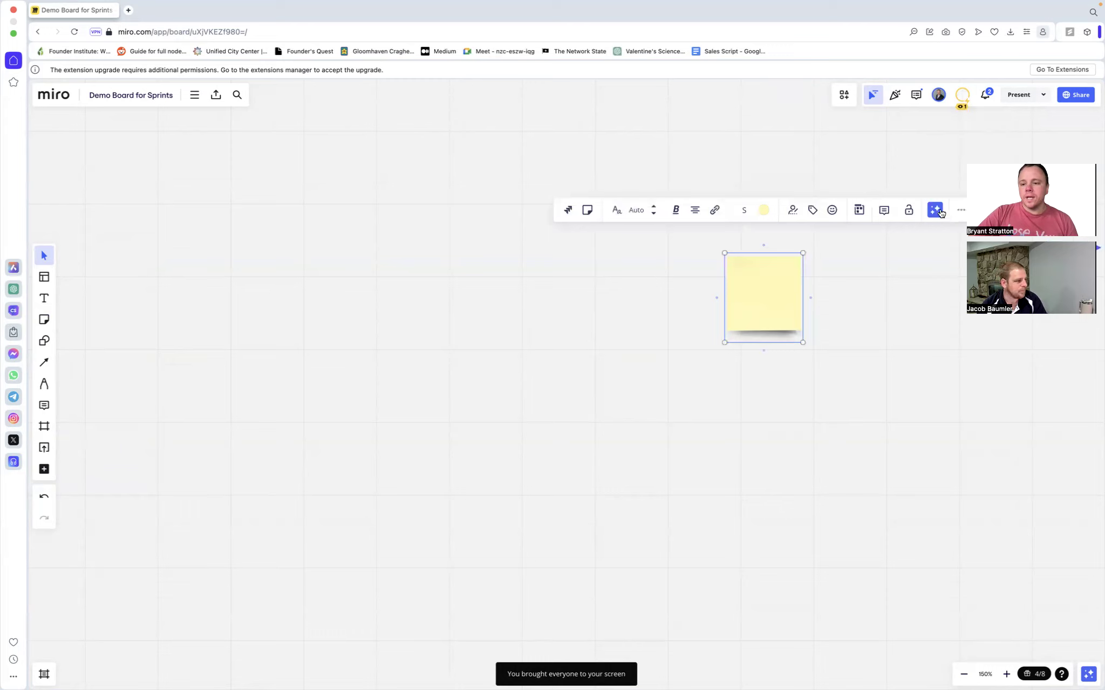
pyautogui.rightClick(797, 283)
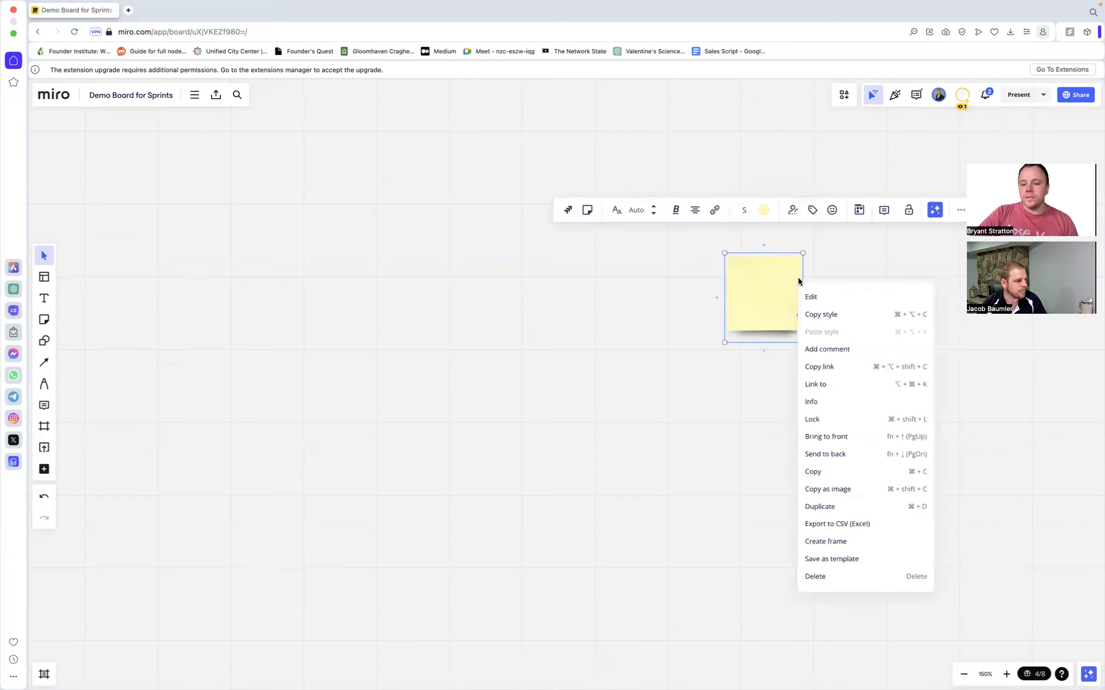
pyautogui.click(817, 384)
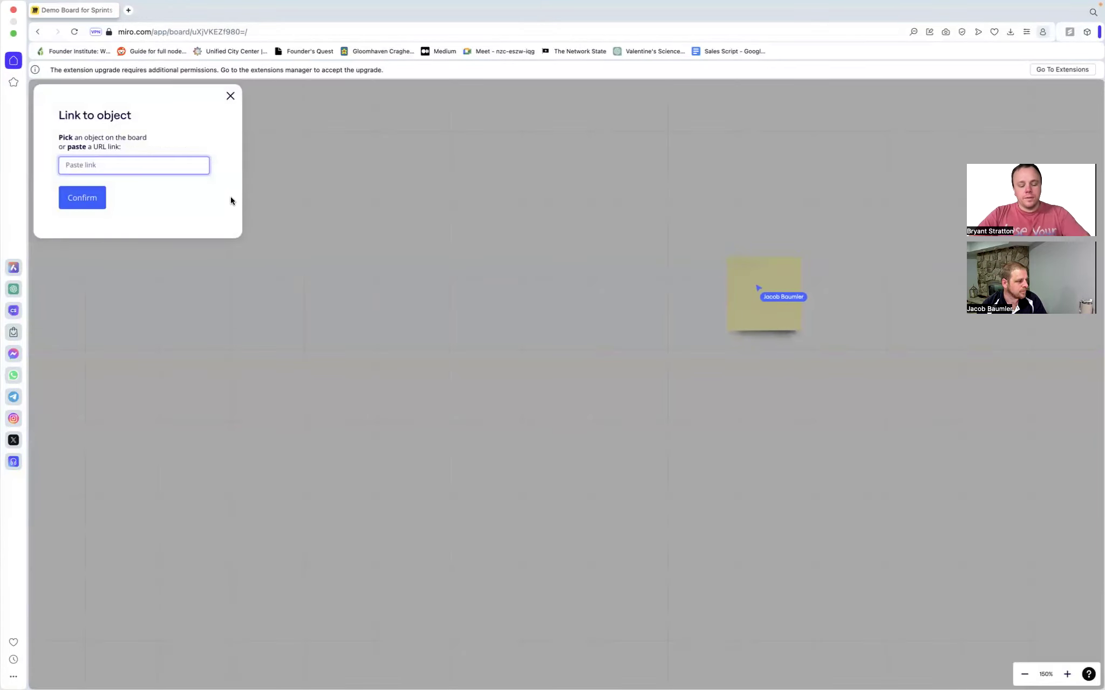
pyautogui.press('super+v')
pyautogui.click(90, 198)
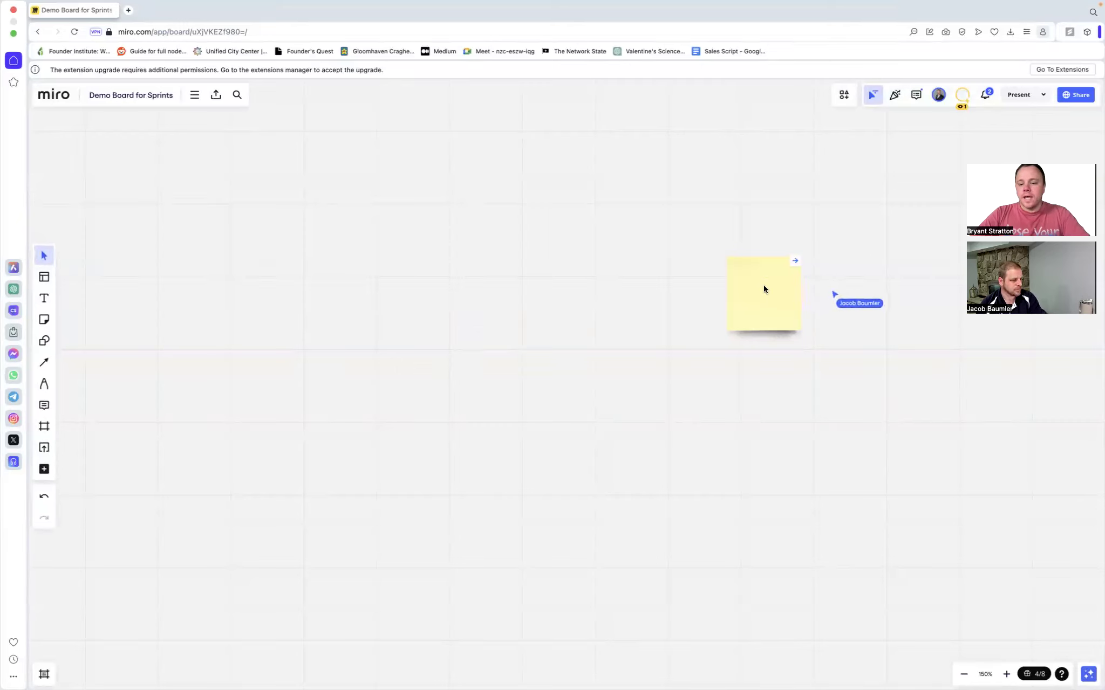
pyautogui.doubleClick(763, 286)
pyautogui.write('Path to Widget')
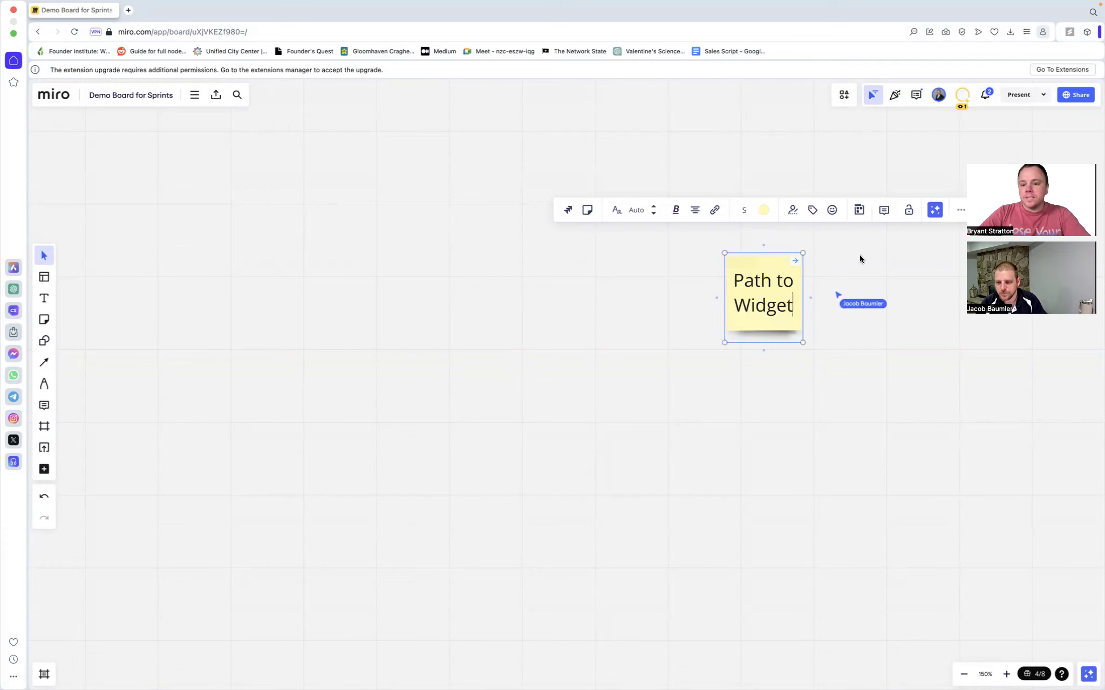
# Follow the link on the "Path to Widget" sticky note to the red Hello World star
pyautogui.click(817, 262)
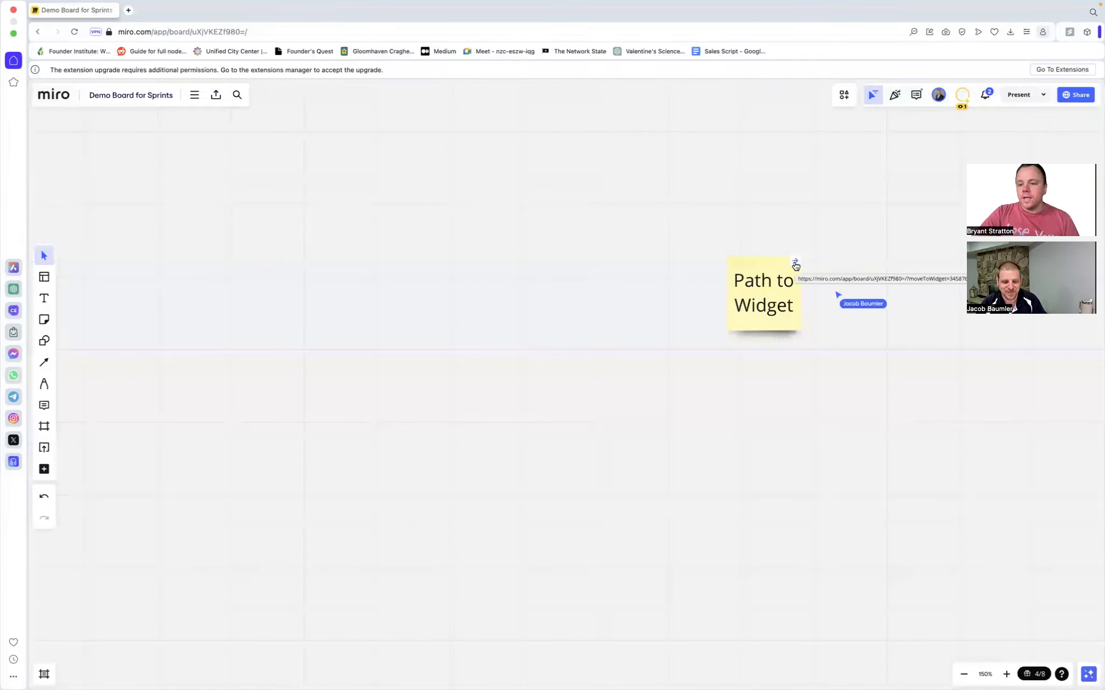
pyautogui.click(796, 265)
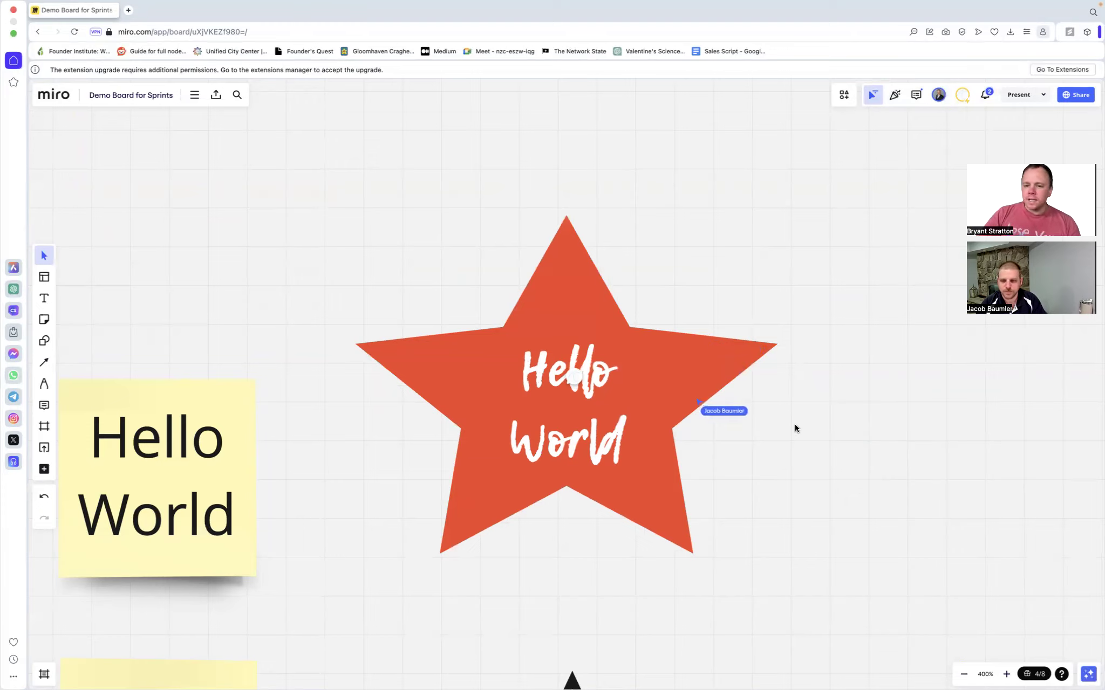
# Add the Smart Founders team template "Project Sprint Template v2" to the board and bring everyone to this view
pyautogui.click(44, 278)
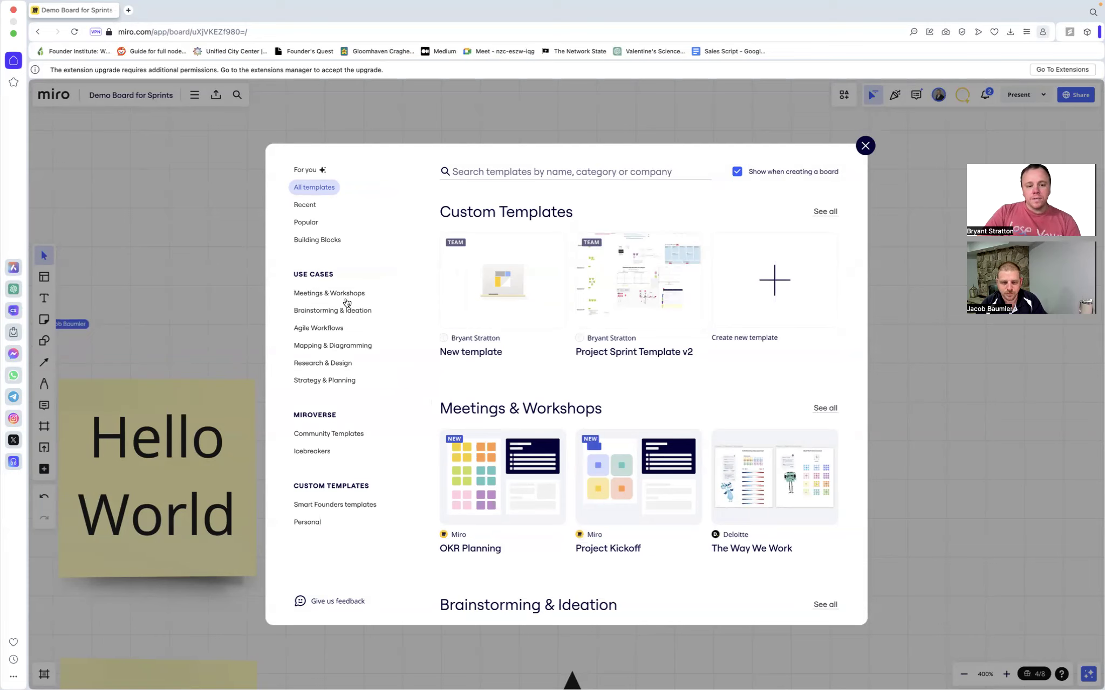
pyautogui.click(324, 506)
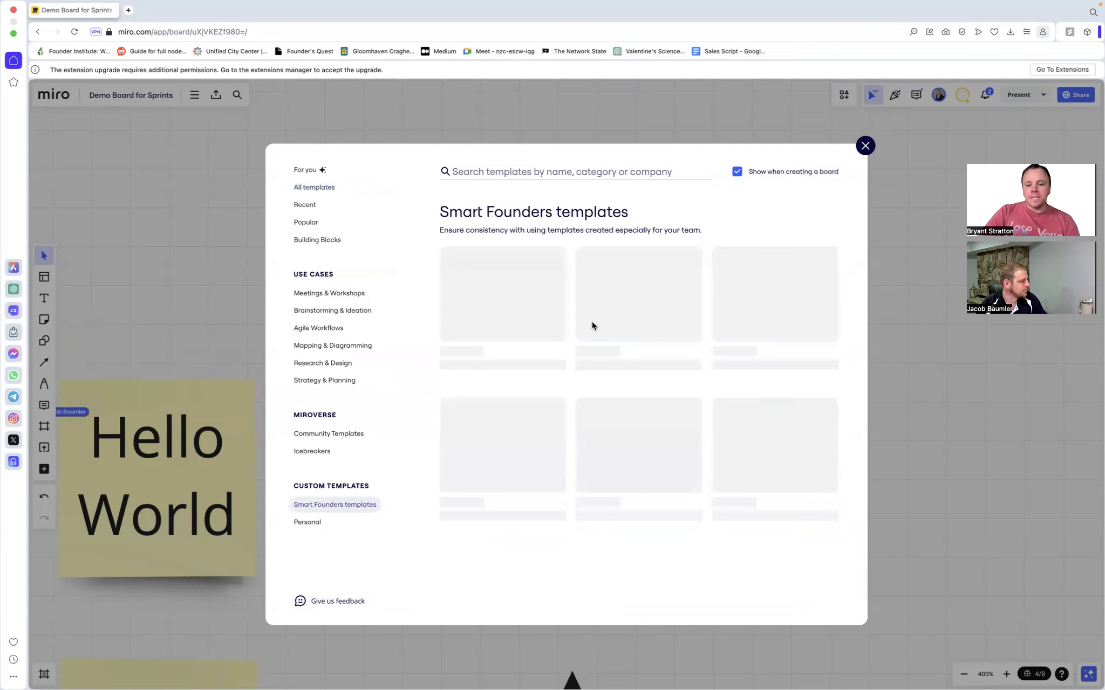
pyautogui.moveTo(763, 326)
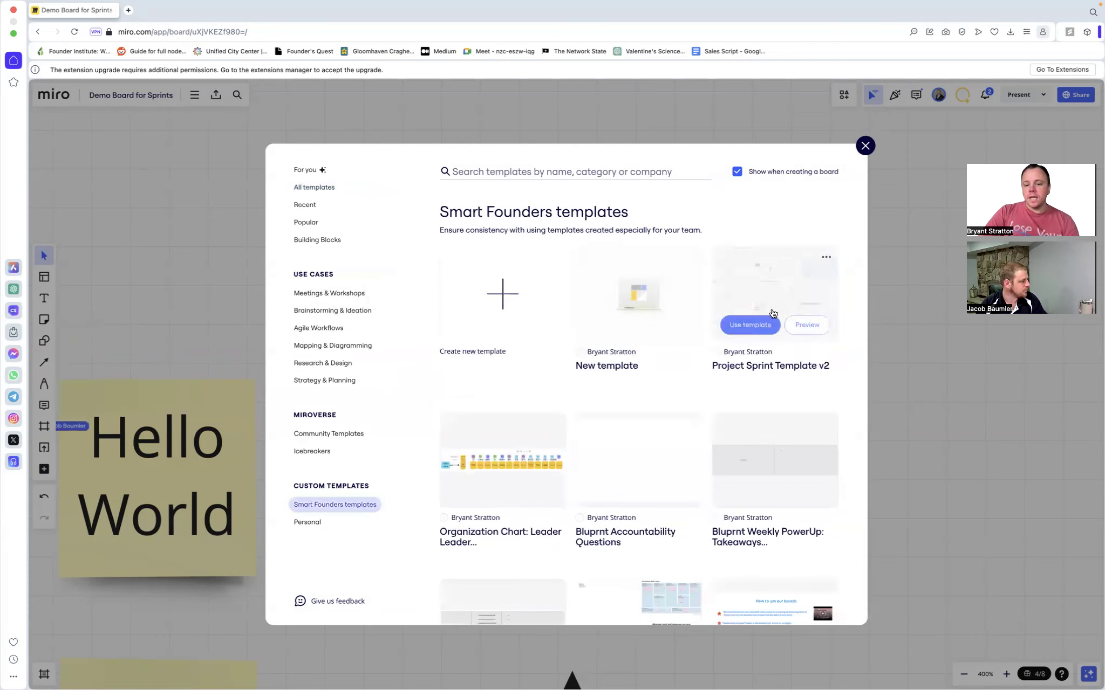
pyautogui.click(766, 324)
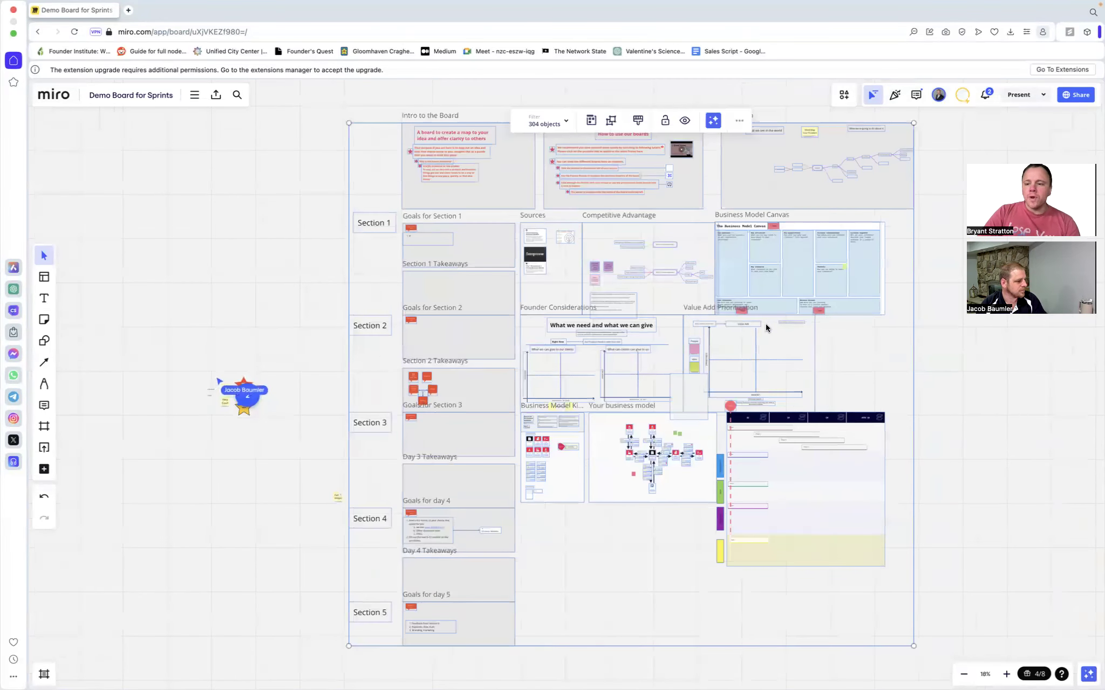
pyautogui.click(963, 97)
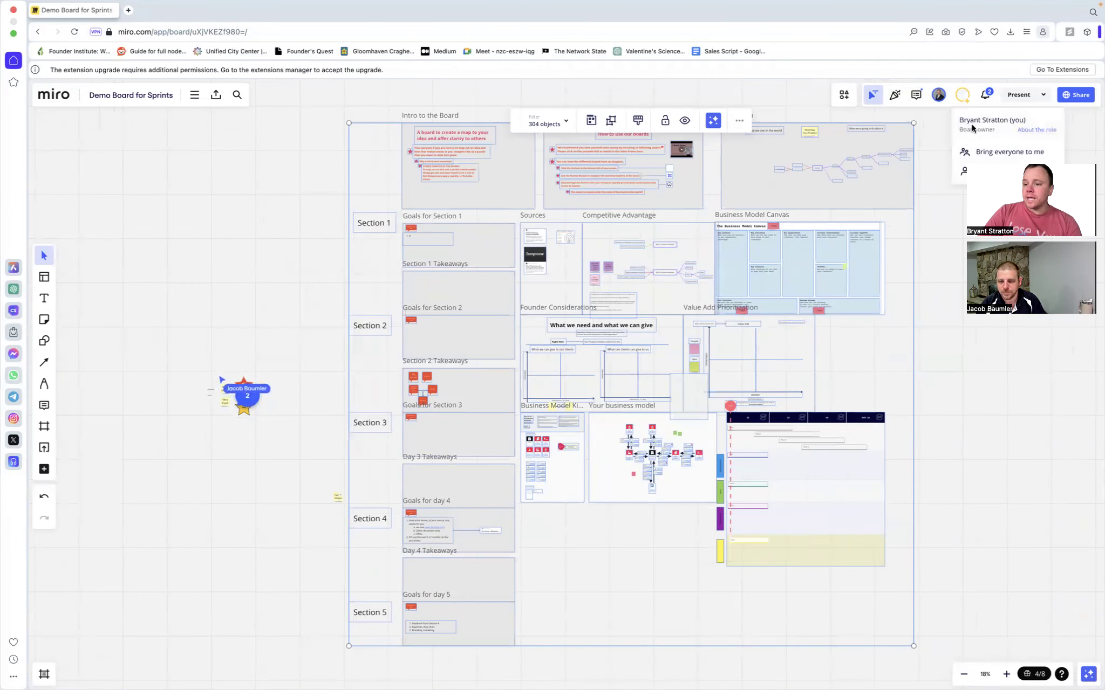
pyautogui.click(970, 150)
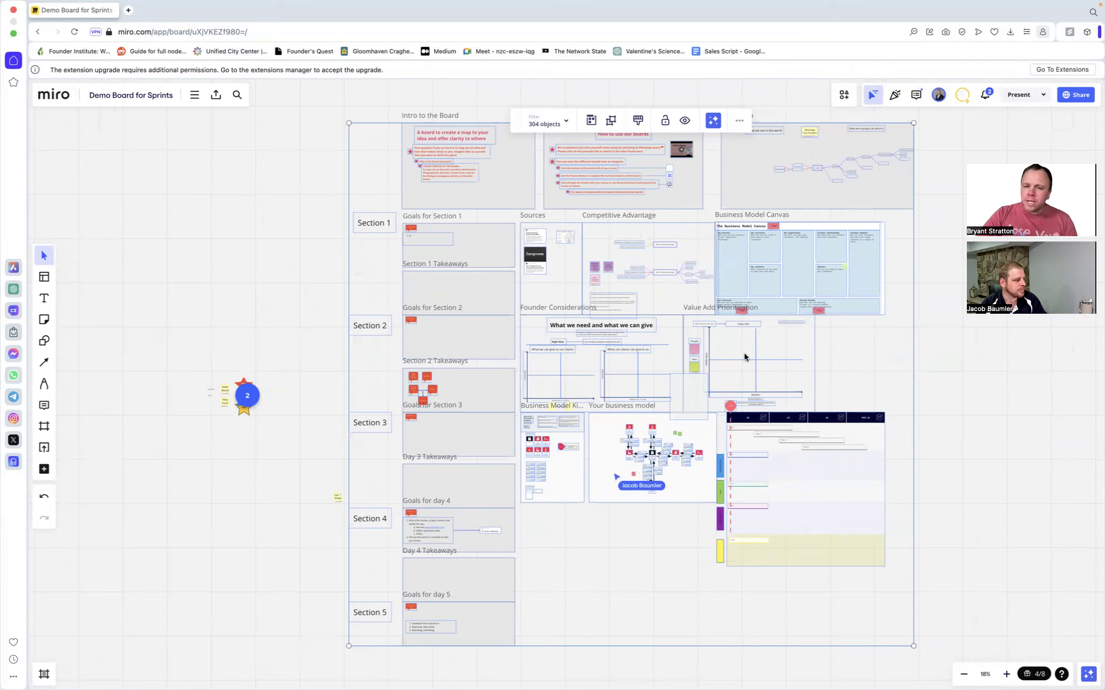
pyautogui.click(266, 292)
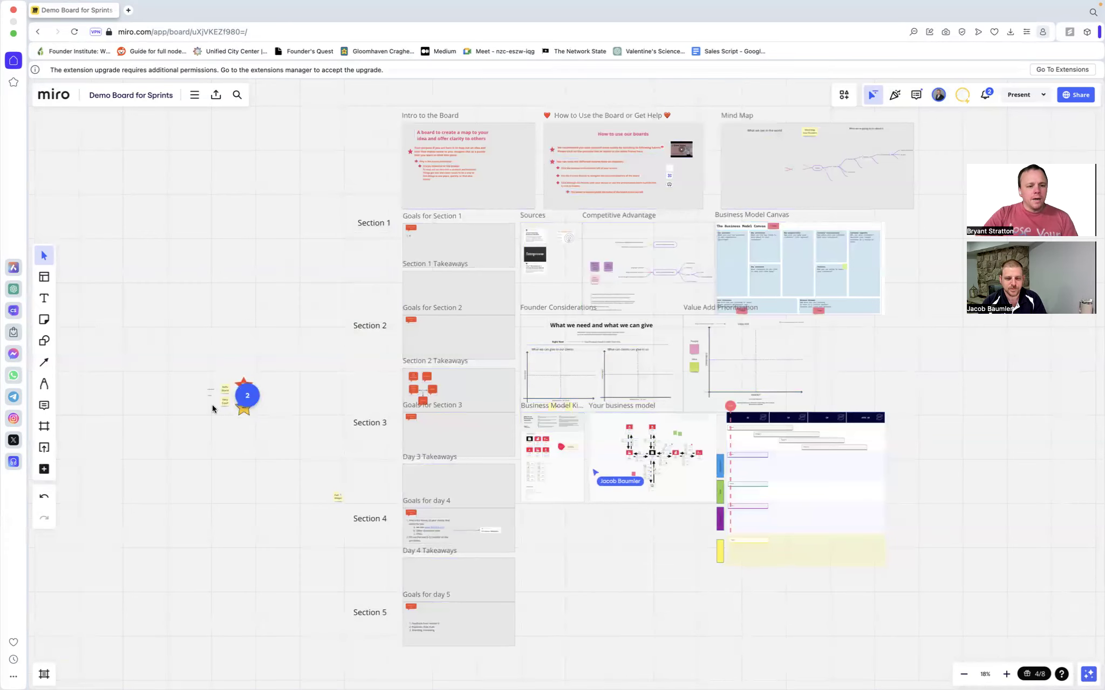
# Return to the stars and sticky notes and look over the pen tools and the list of additional apps
pyautogui.scroll(10, 227, 398)
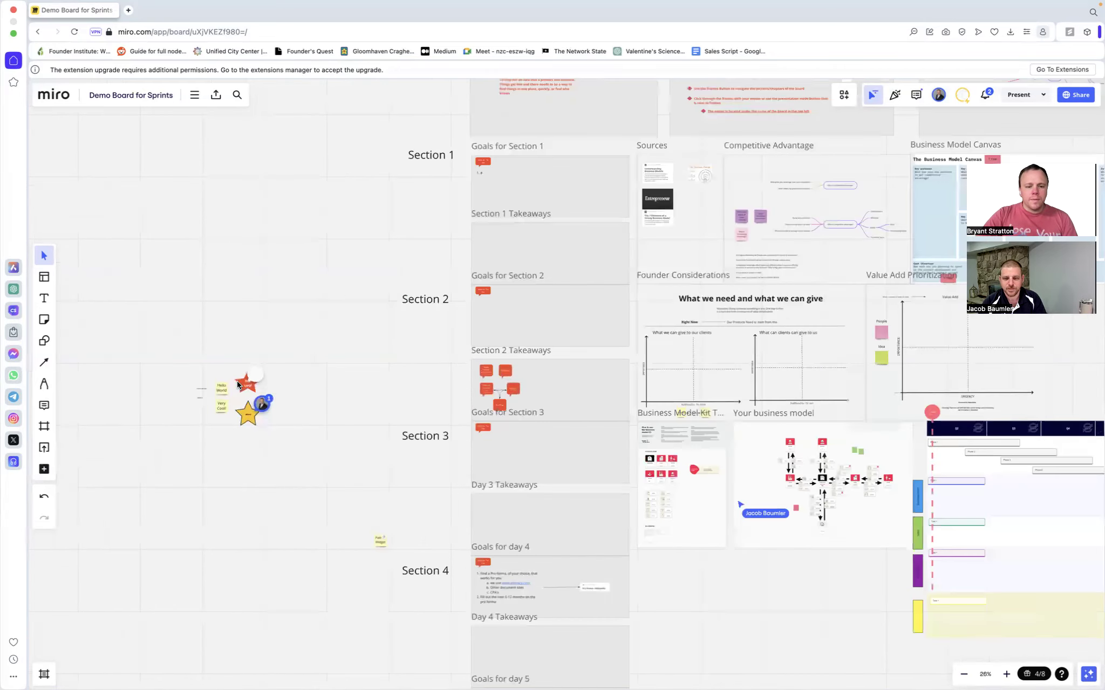
pyautogui.scroll(5, 237, 381)
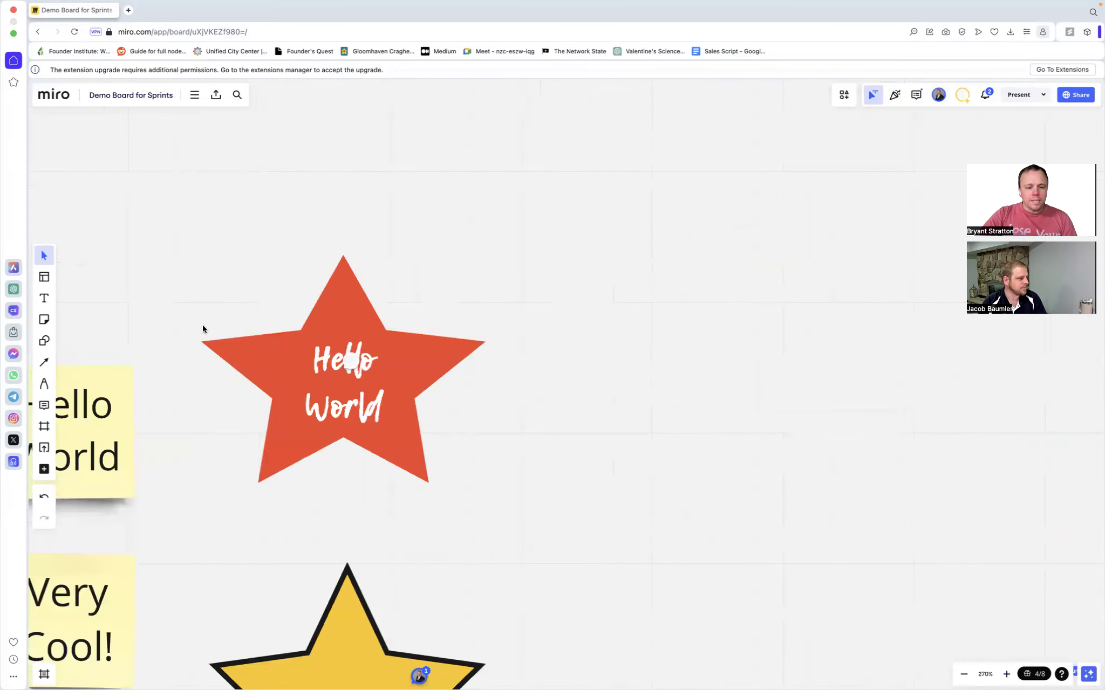
pyautogui.scroll(-5, 202, 329)
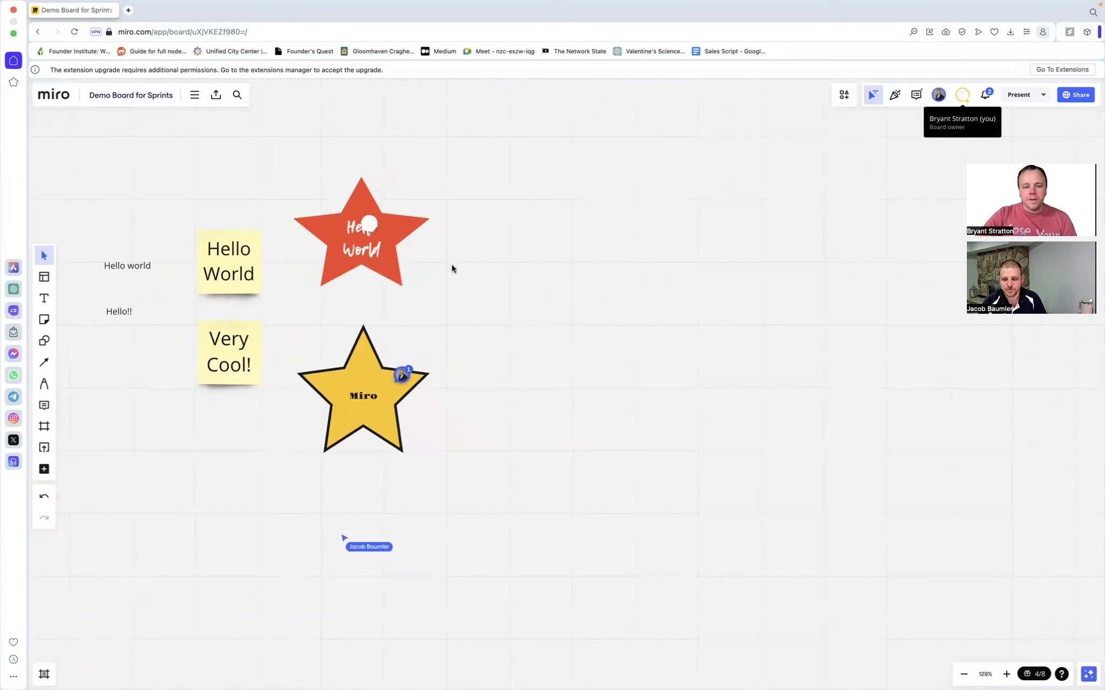
pyautogui.click(47, 385)
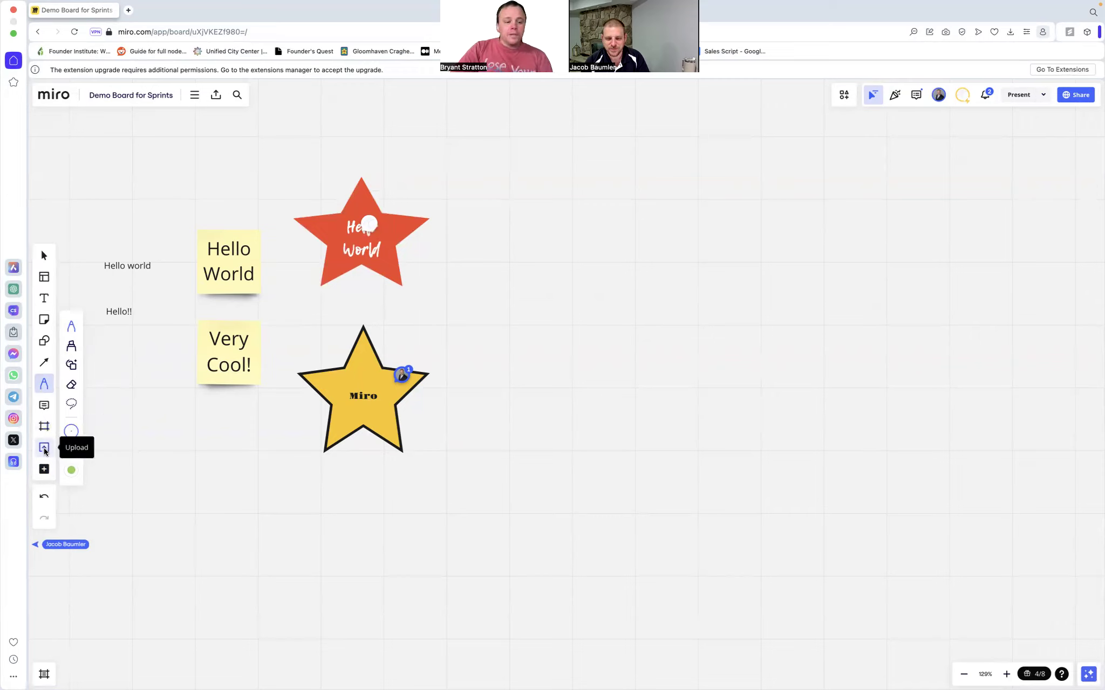
pyautogui.click(43, 468)
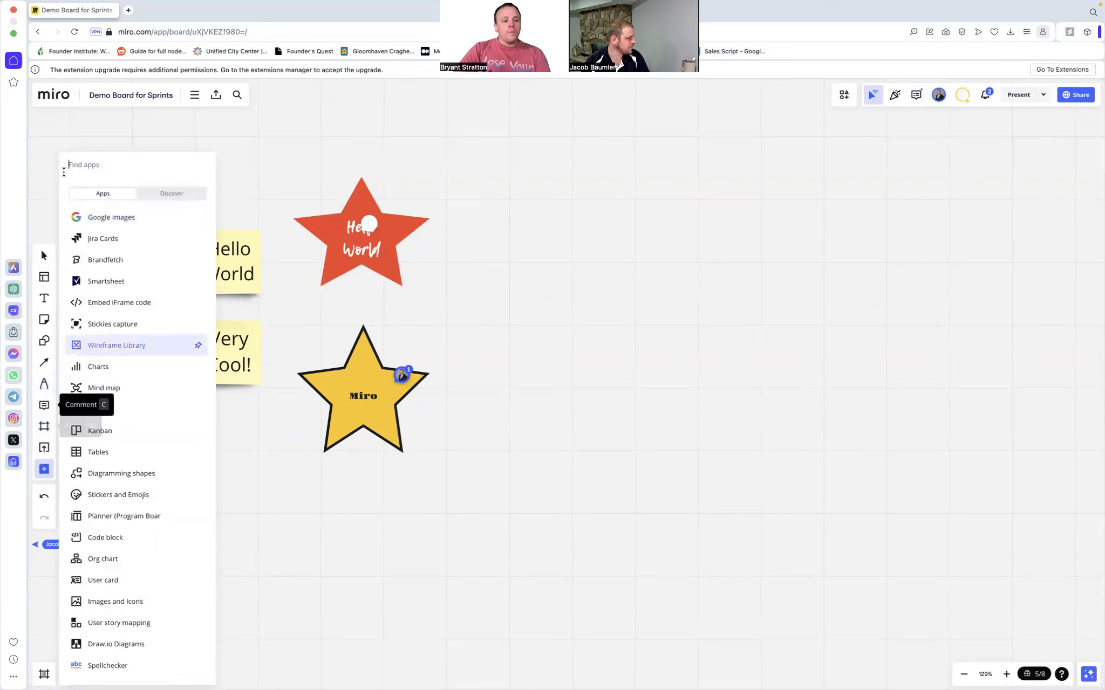
pyautogui.click(44, 469)
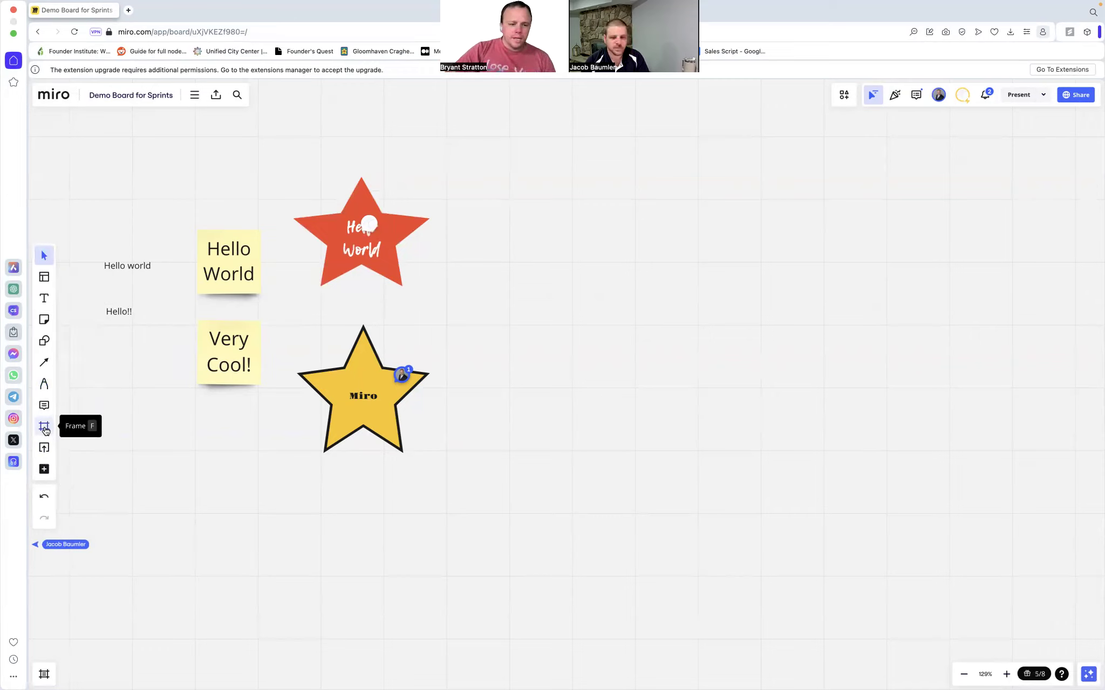
# Draw separate custom frames around the "Hello world" text, the Hello World sticky note and the red star
pyautogui.click(45, 427)
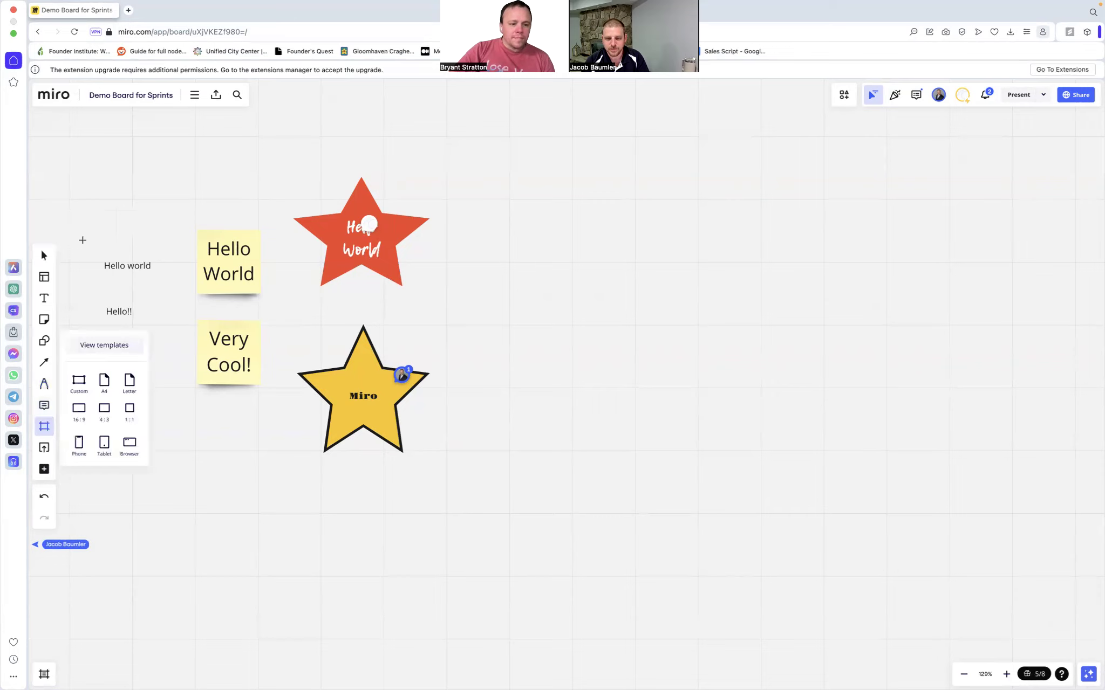
pyautogui.moveTo(83, 239); pyautogui.dragTo(169, 287)
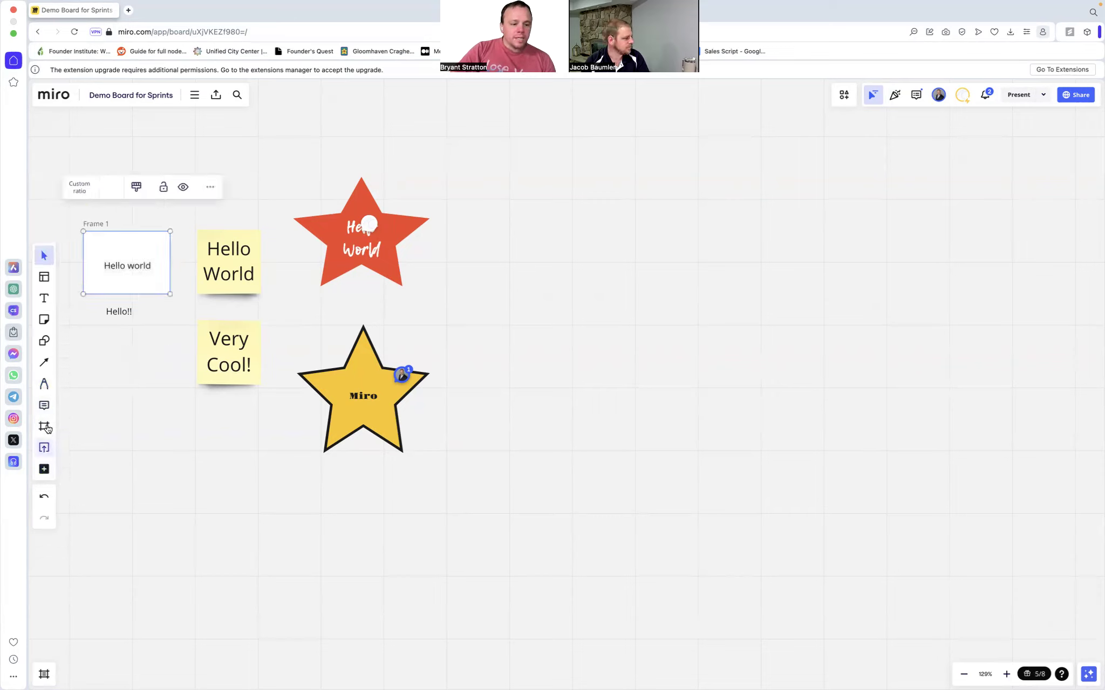
pyautogui.click(241, 384)
pyautogui.click(240, 447)
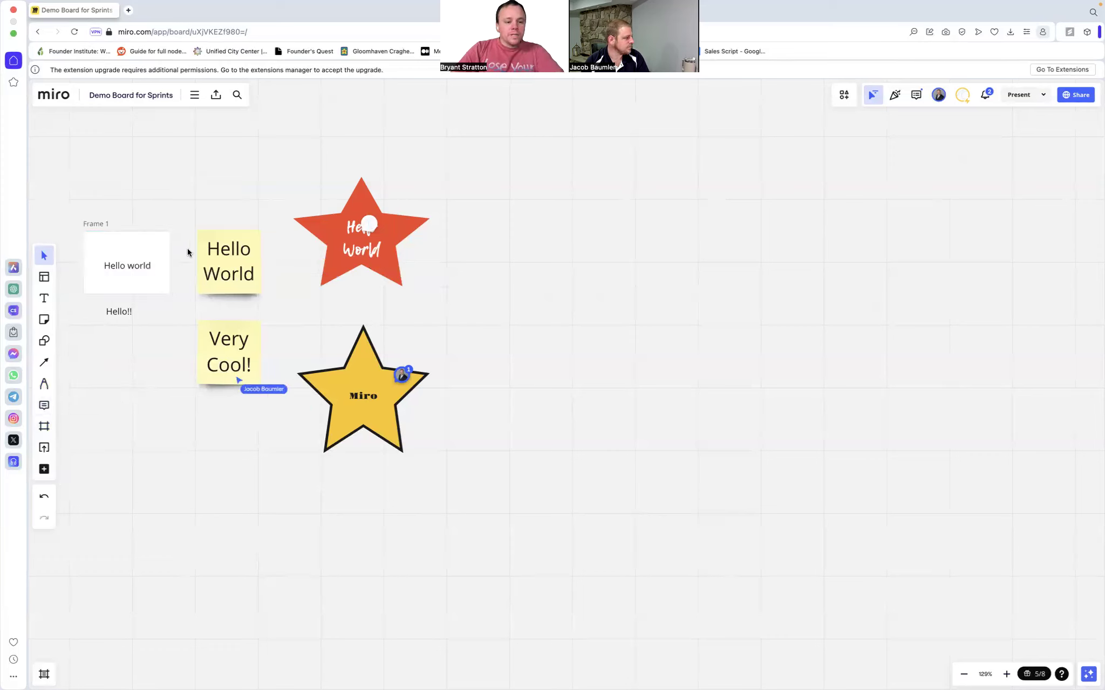
pyautogui.press('f')
pyautogui.moveTo(187, 218); pyautogui.dragTo(273, 306)
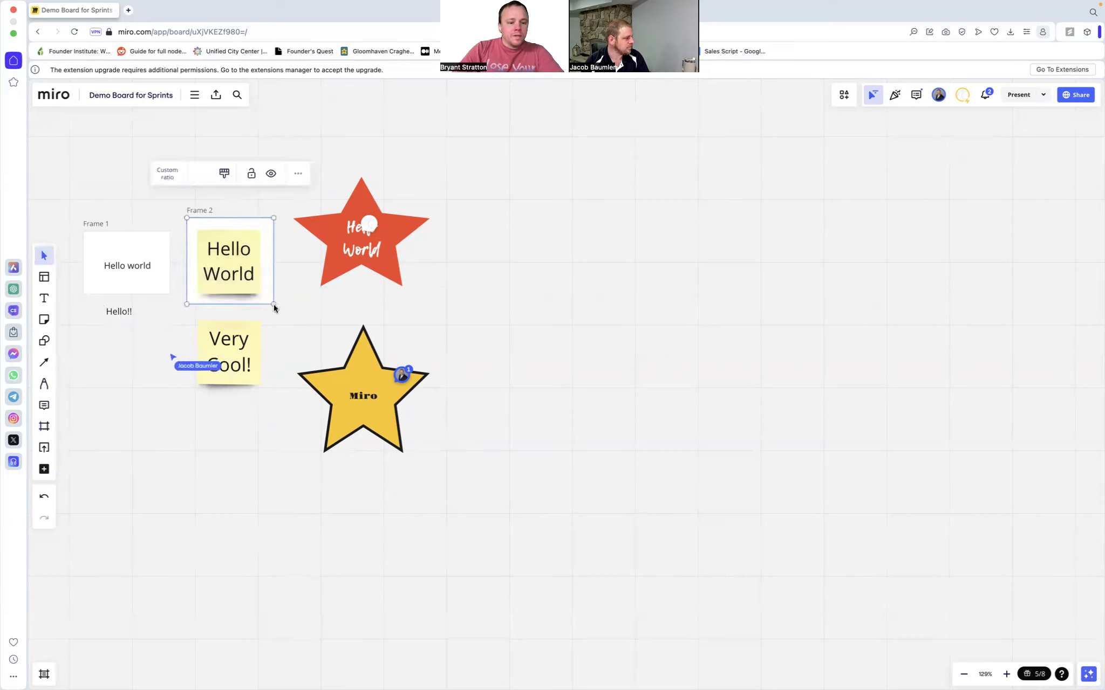
pyautogui.write('f')
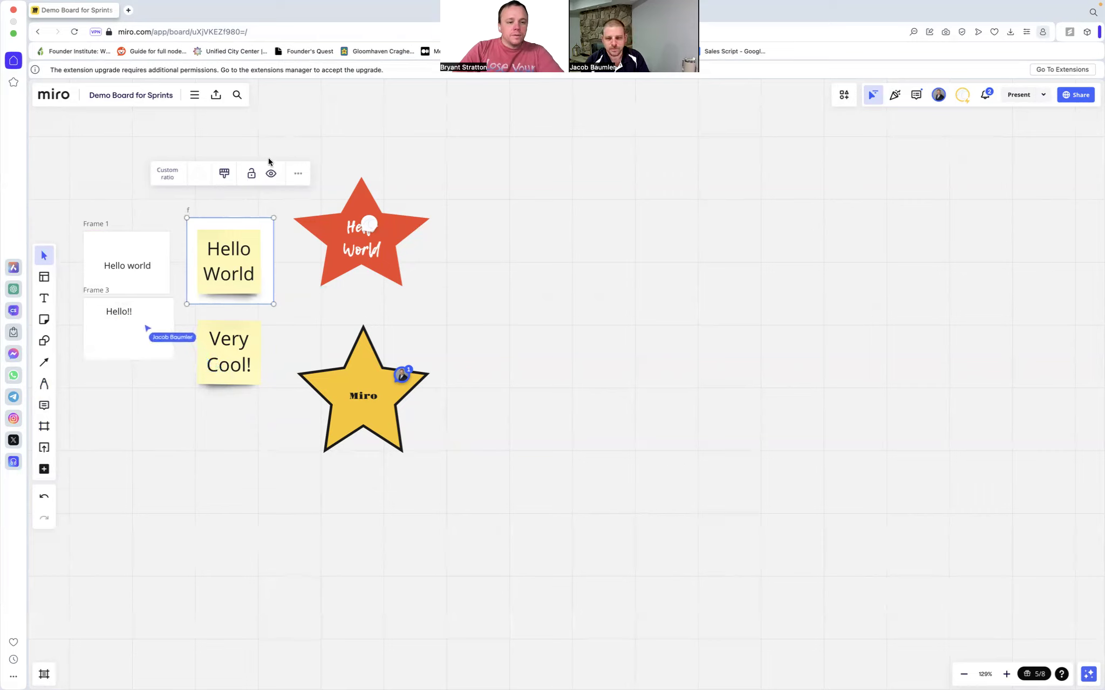
pyautogui.click(205, 215)
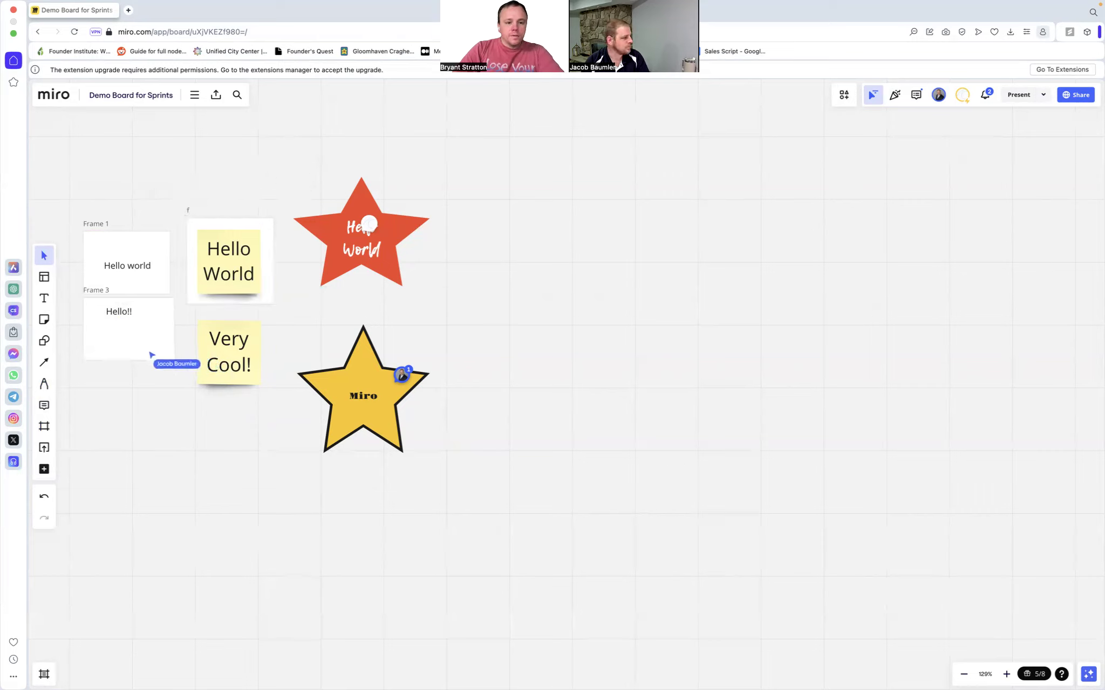
pyautogui.press('f')
pyautogui.moveTo(289, 162); pyautogui.dragTo(441, 297)
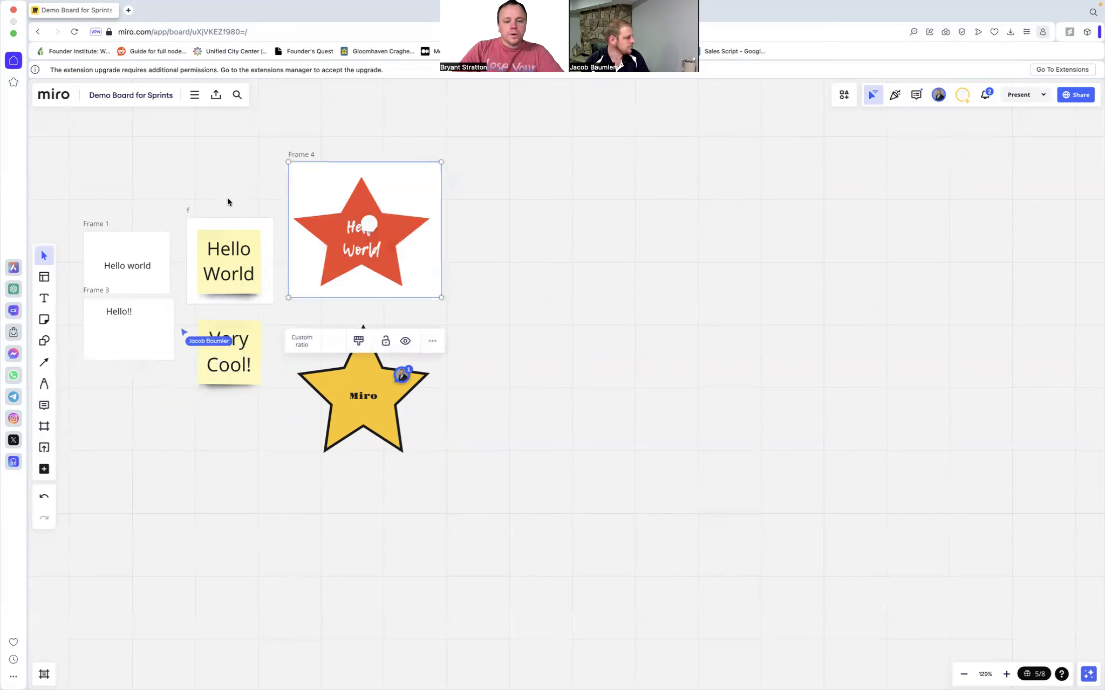
# Rename the frame around the Hello World sticky note as "Chapter 2"
pyautogui.click(184, 209)
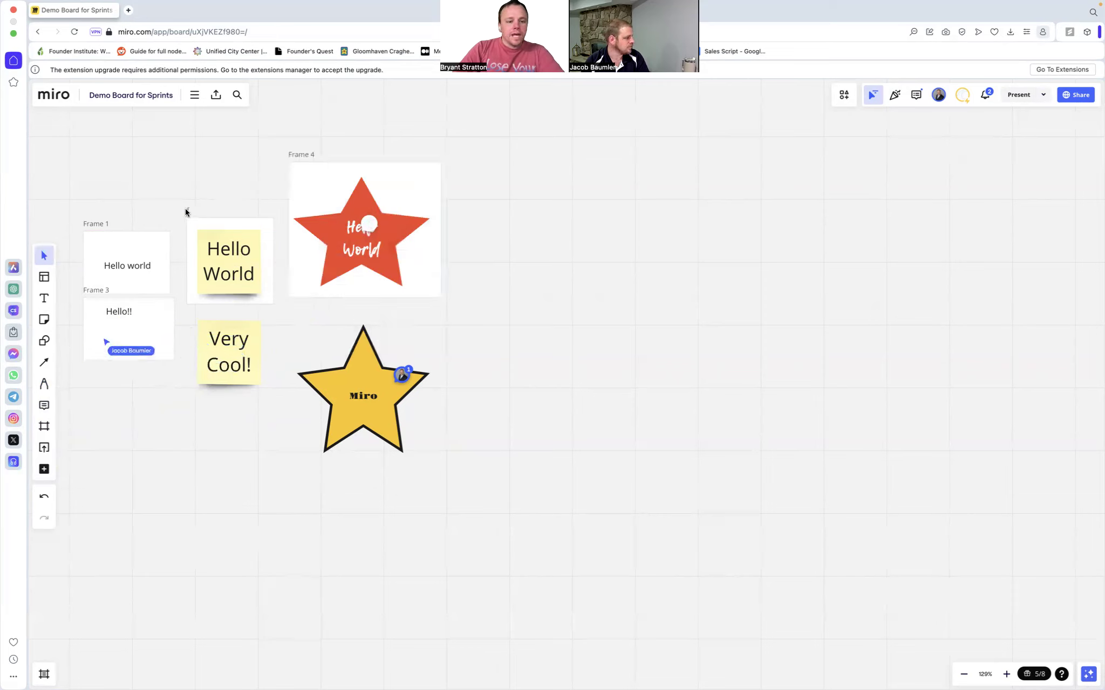
pyautogui.click(187, 209)
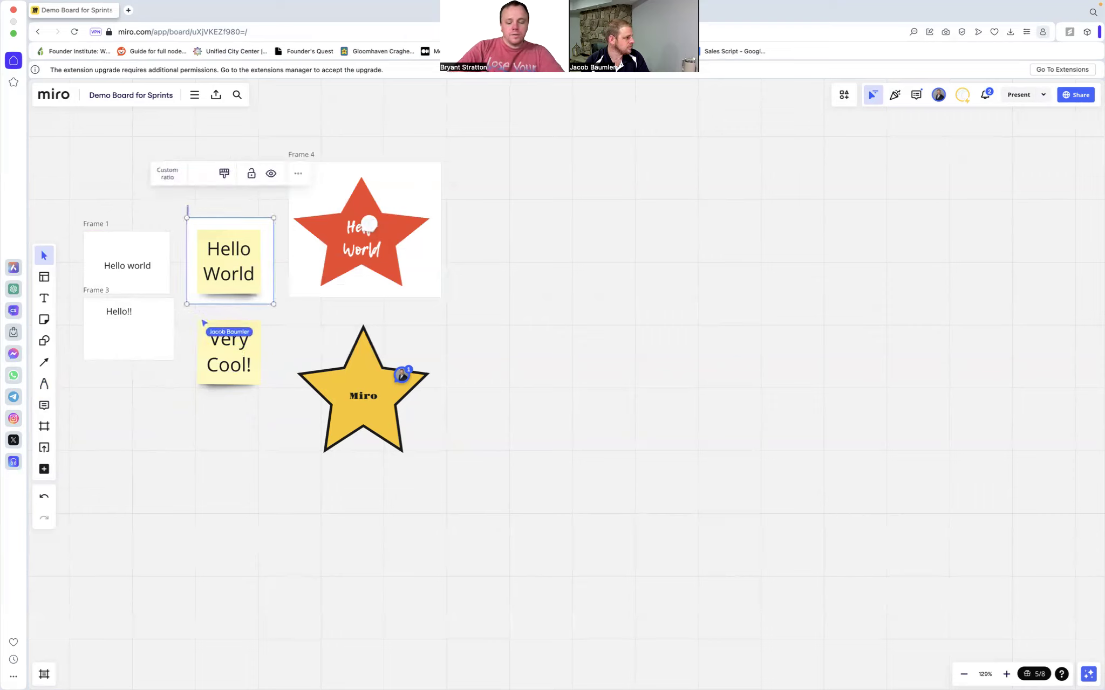
pyautogui.write('Chapter')
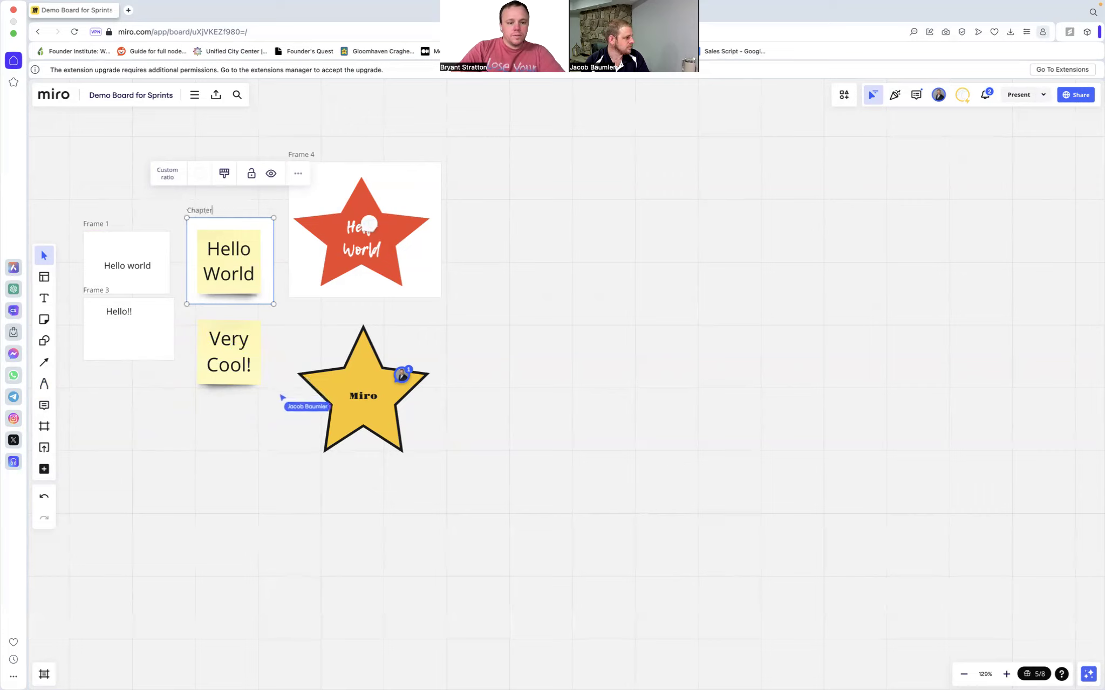
pyautogui.write(' 2')
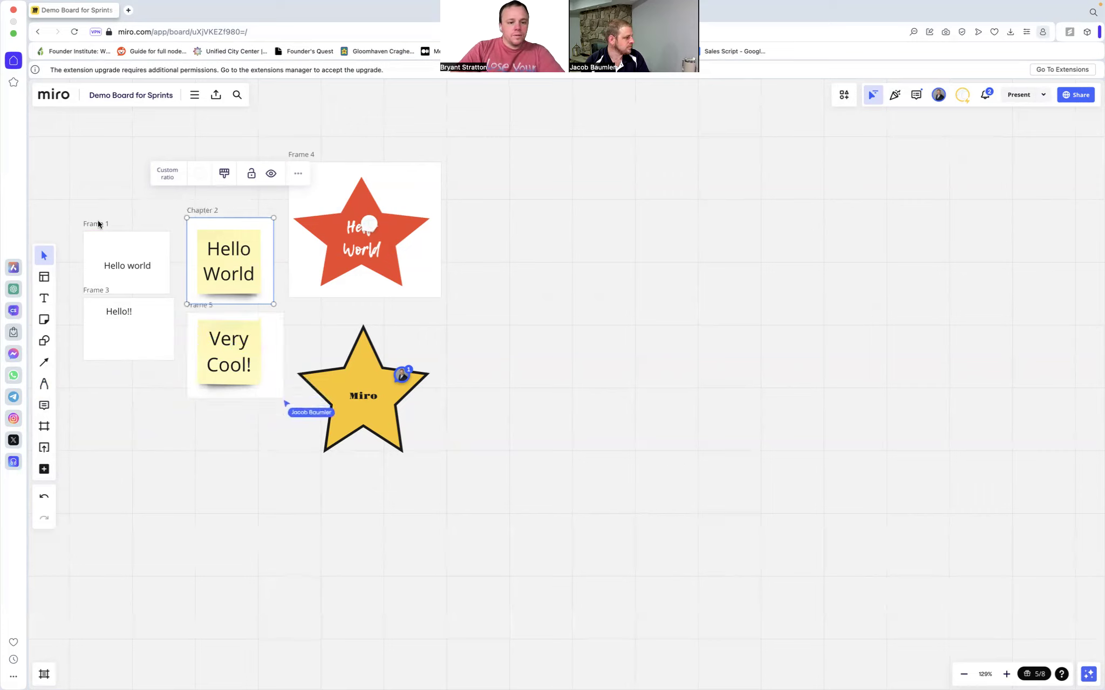
# Rename the frame around the "Hello world" text as "Chapter 3"
pyautogui.click(97, 222)
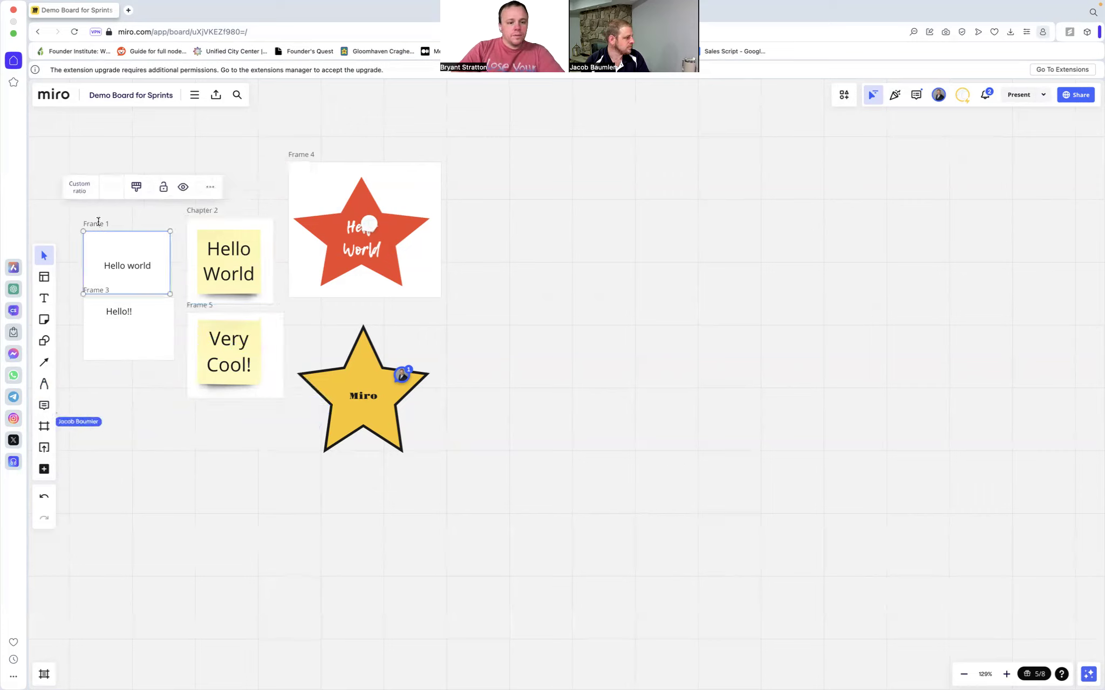
pyautogui.doubleClick(98, 222)
pyautogui.write('Cha')
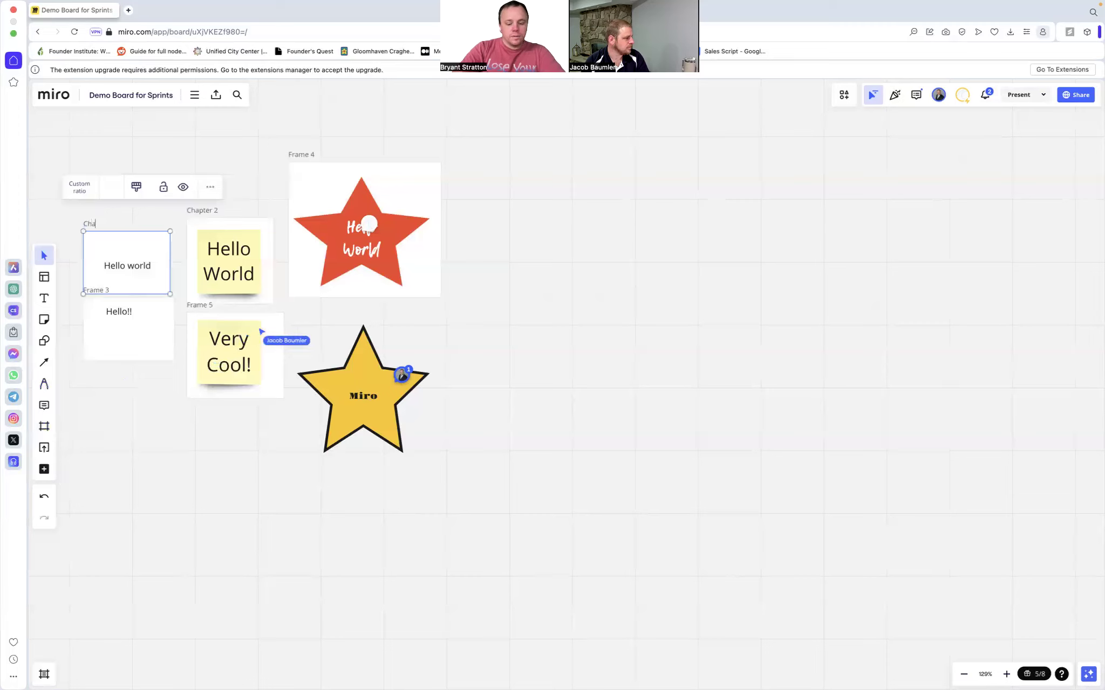
pyautogui.write('pter 3')
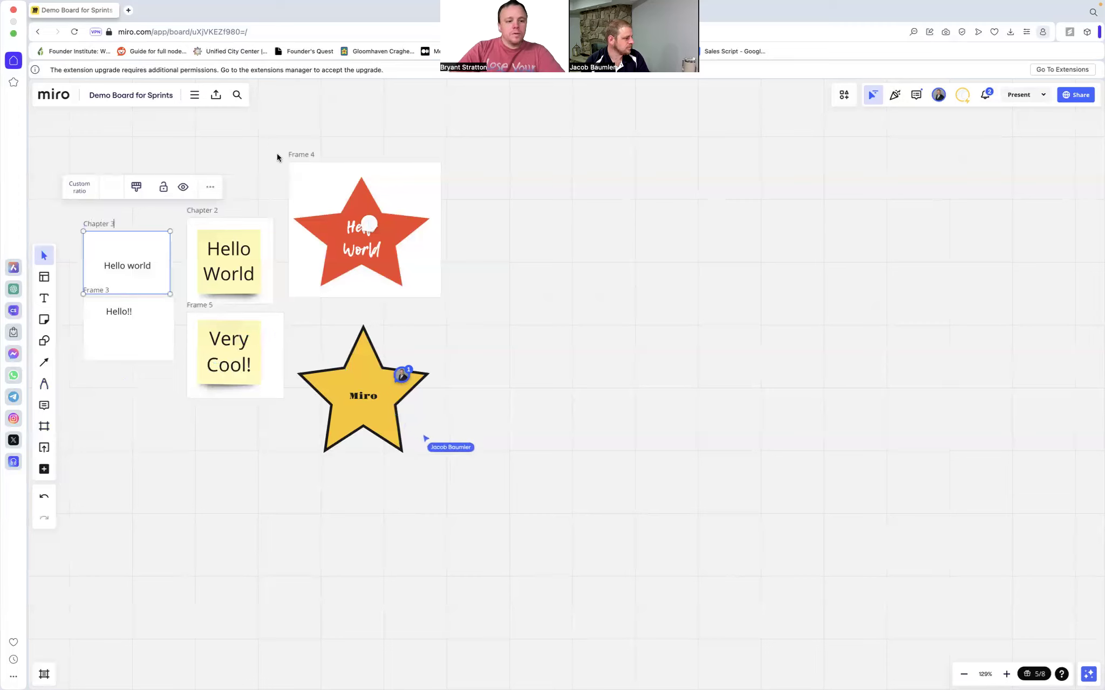
# Rename the frame around the red star as "Chapter 1"
pyautogui.click(309, 153)
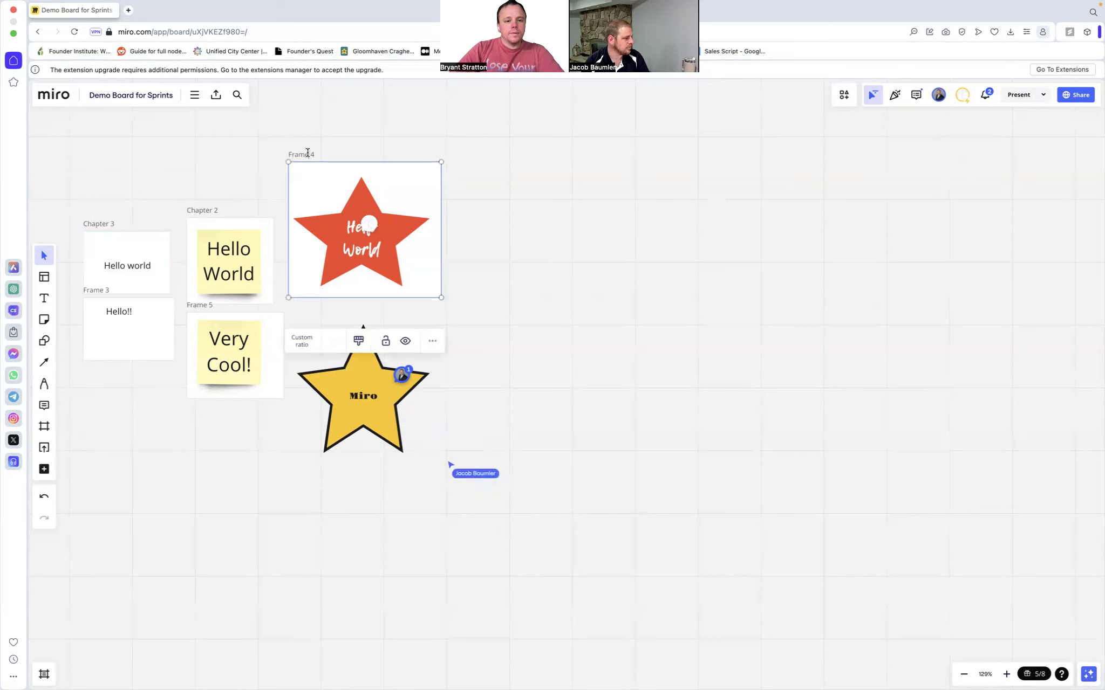
pyautogui.doubleClick(310, 154)
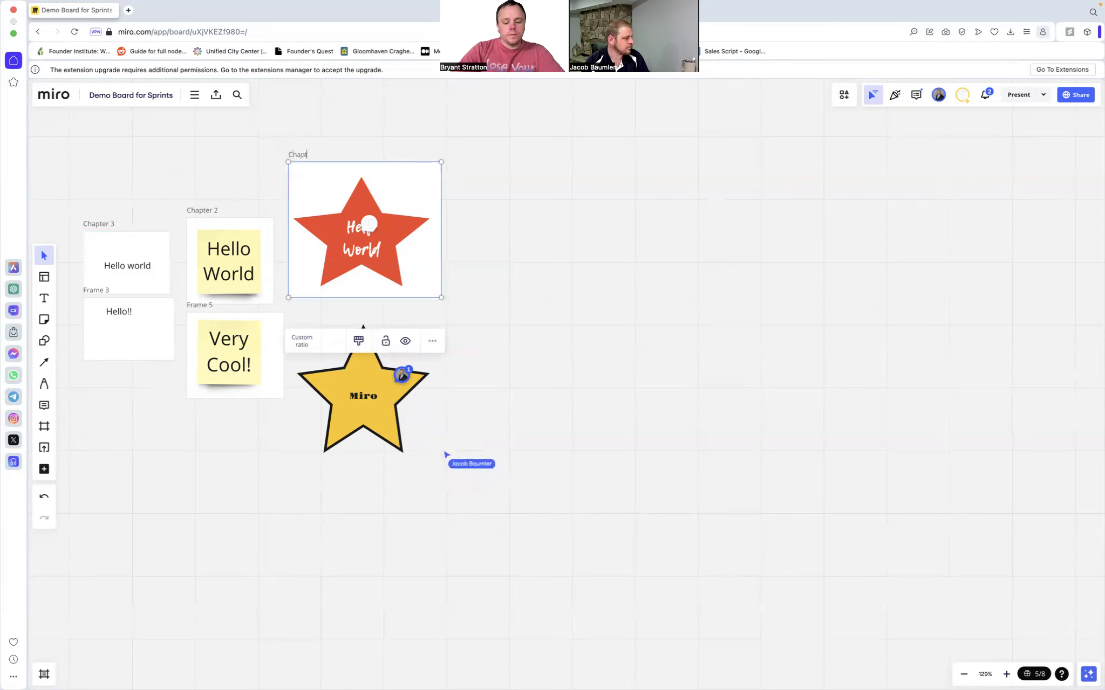
pyautogui.write('1')
pyautogui.click(580, 265)
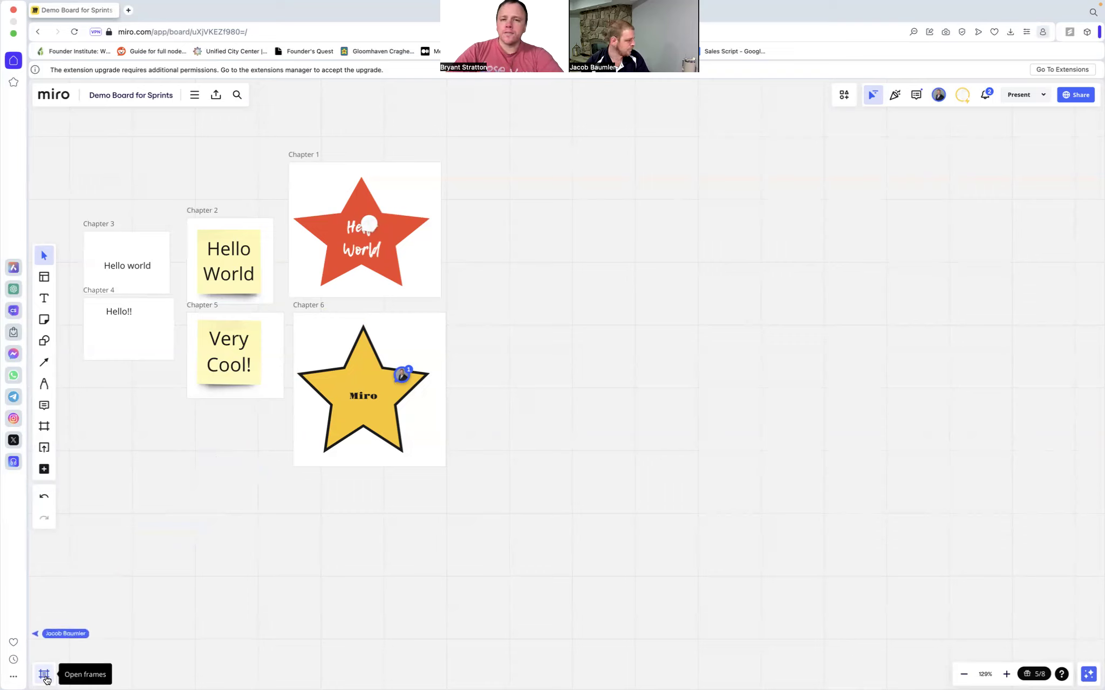
# Open the list of the board's frames and view the chapter frames together with the template sections
pyautogui.click(45, 676)
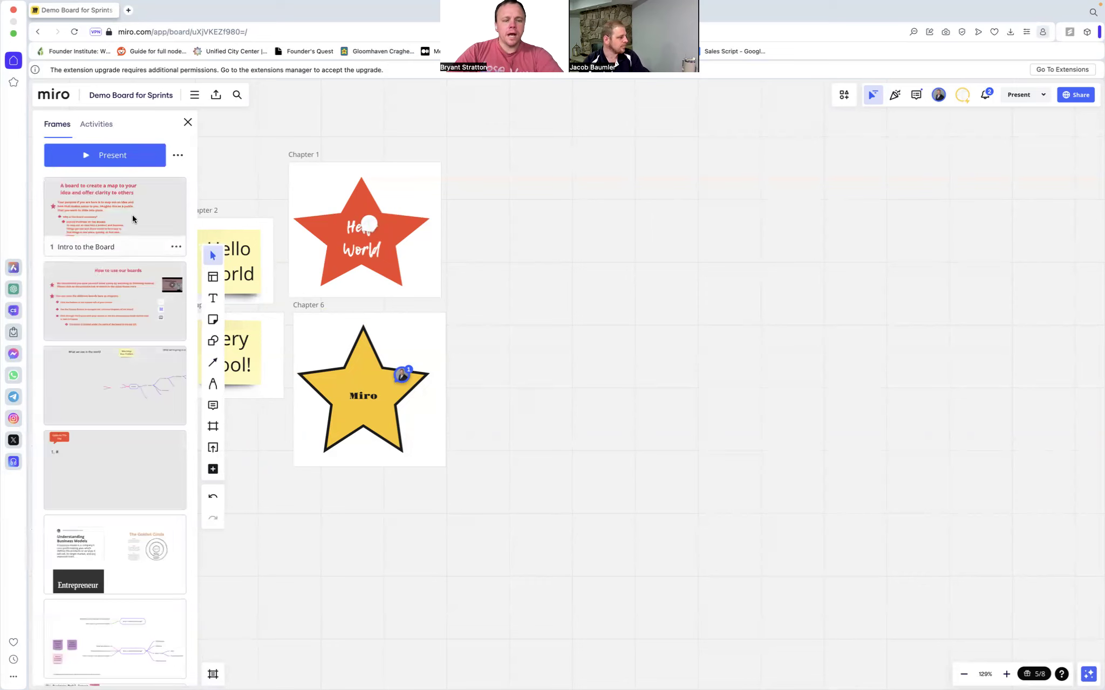
pyautogui.scroll(-10, 952, 430)
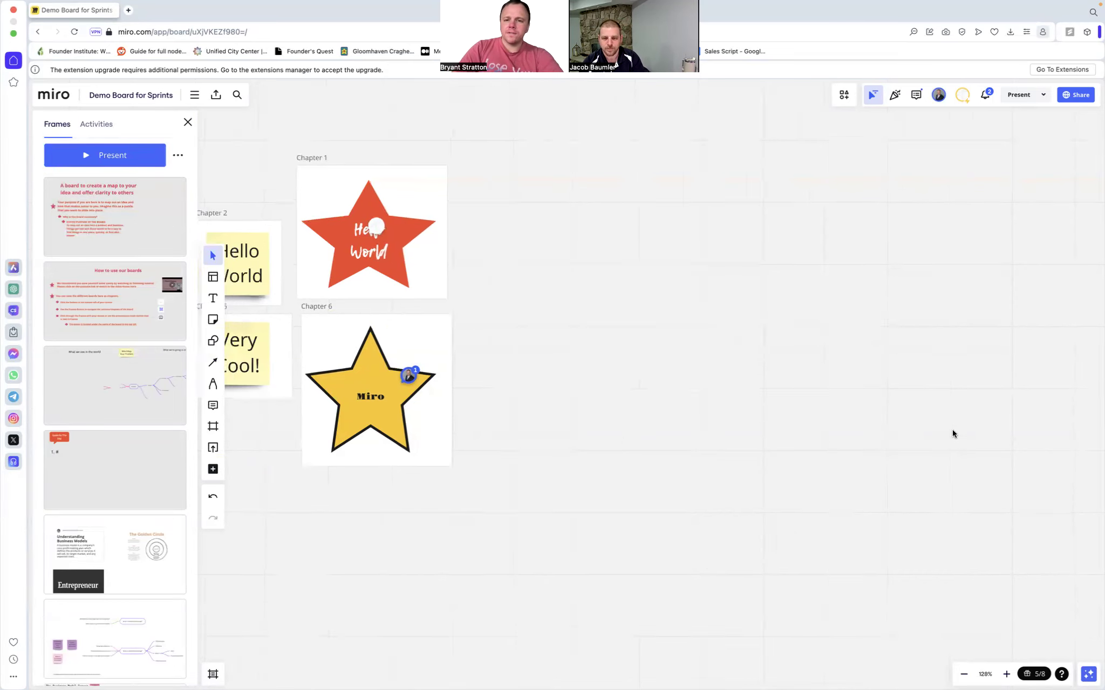
pyautogui.scroll(-6, 953, 429)
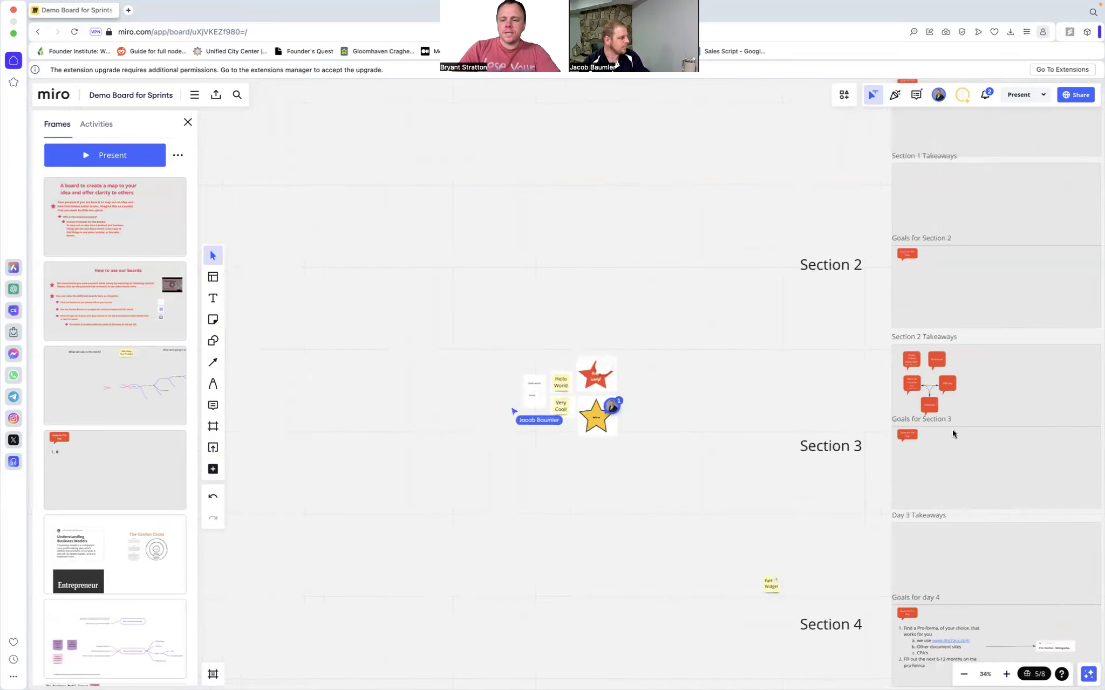
# Delete the whole team sprint template, with its section labels and frames, while keeping the chapter frames
pyautogui.scroll(-4, 952, 430)
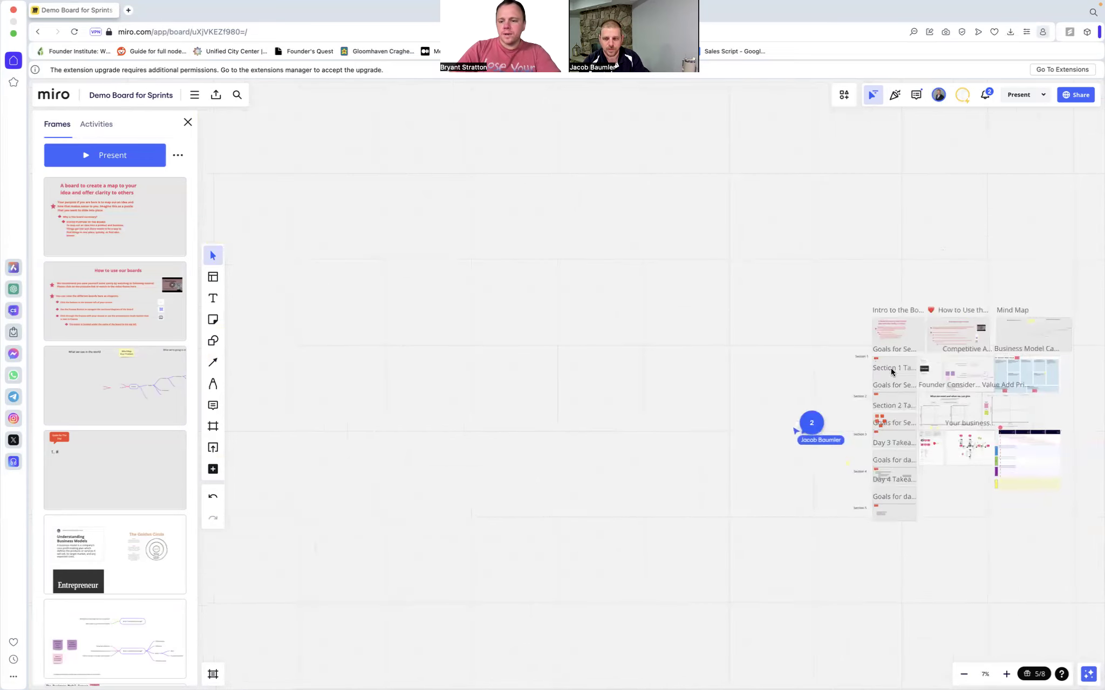
pyautogui.moveTo(747, 269); pyautogui.dragTo(1002, 559)
pyautogui.press('BackSpace')
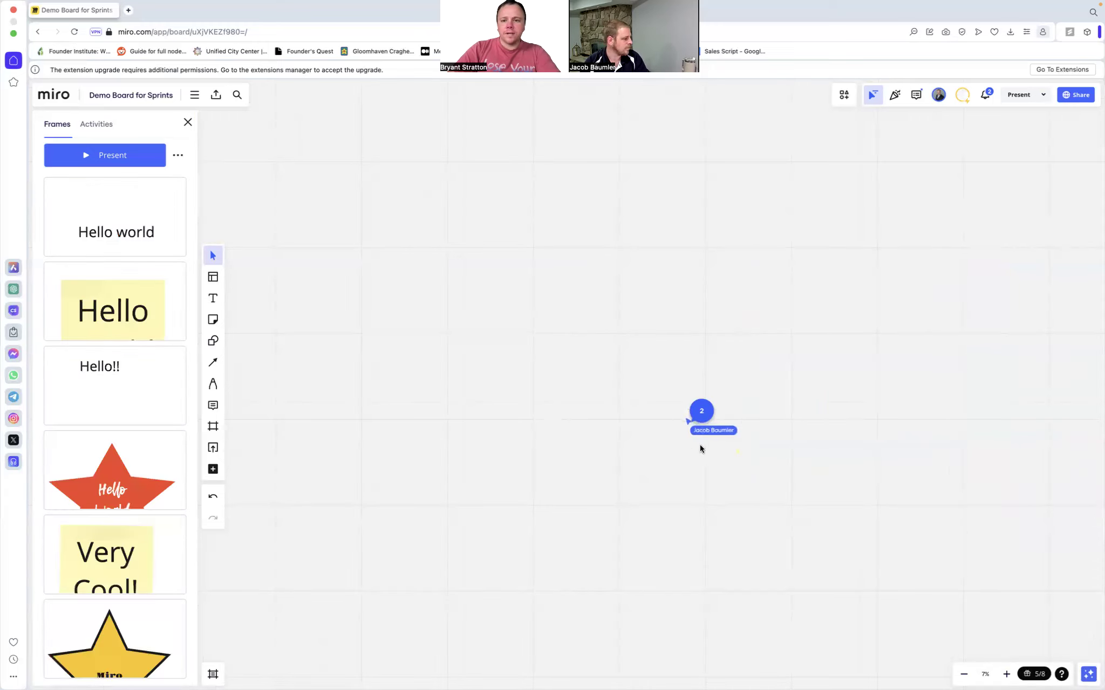
# Return to the six chapter frames and jump to the Chapter 3 frame from the list of frames
pyautogui.scroll(12, 712, 431)
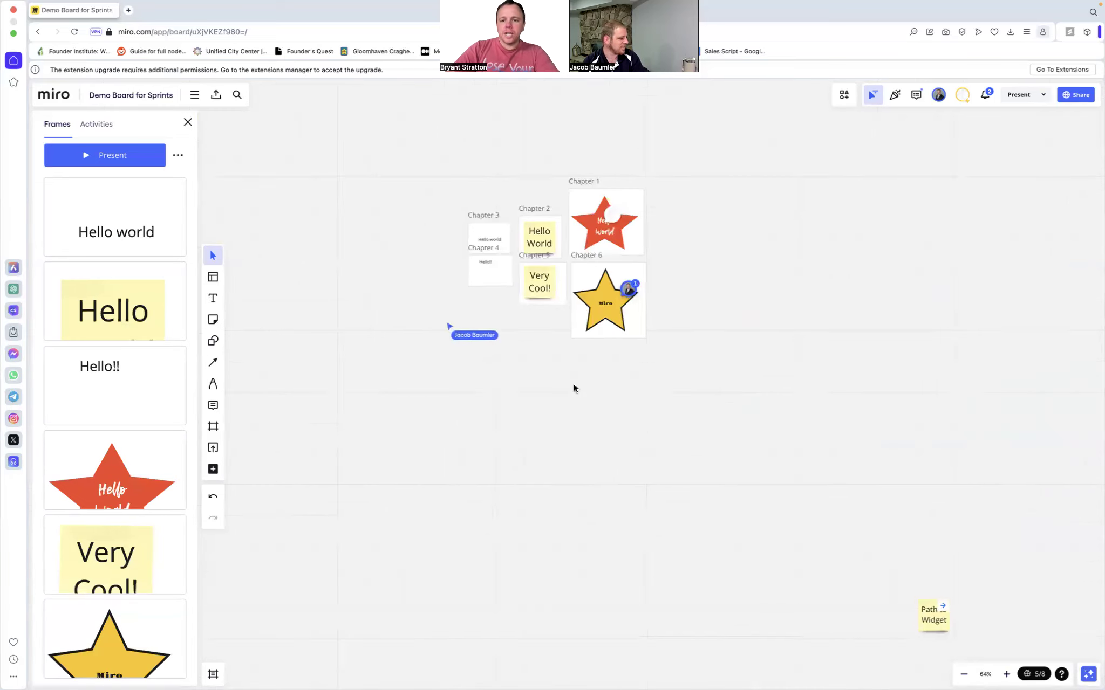
pyautogui.scroll(6, 485, 258)
pyautogui.hscroll(-5, 484, 258)
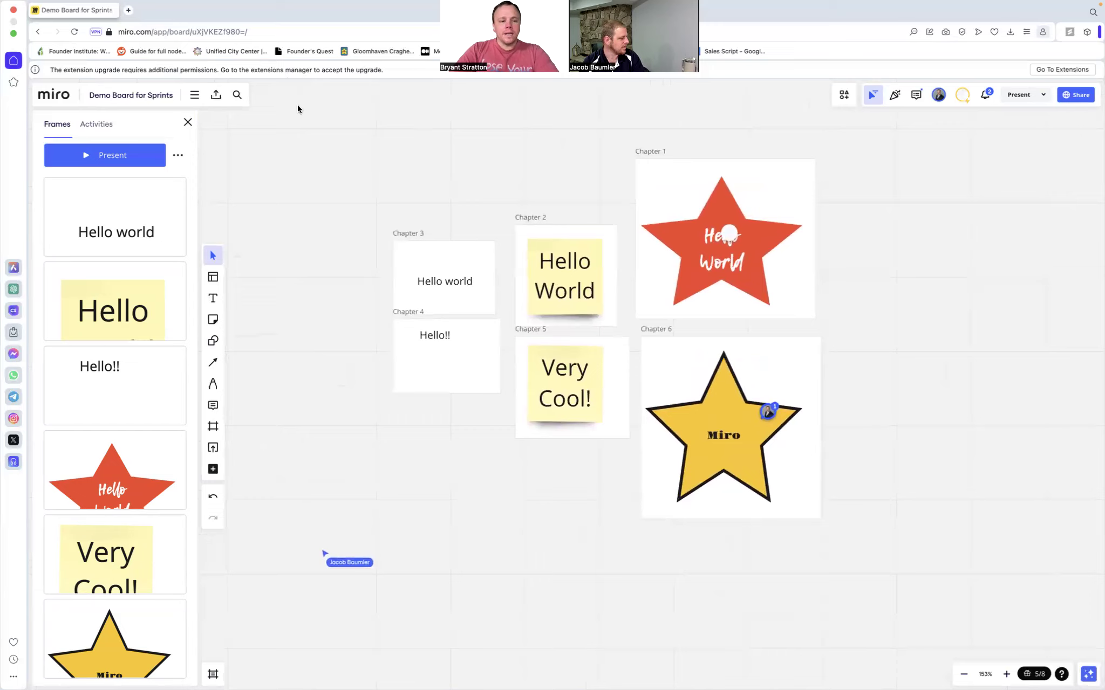
pyautogui.click(147, 209)
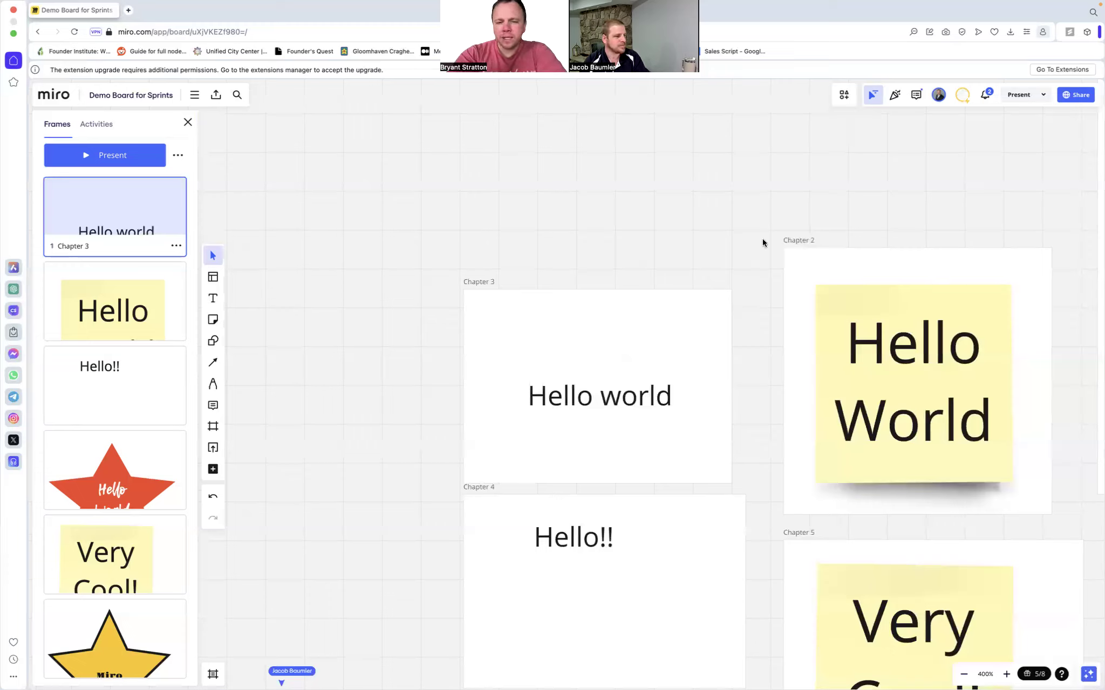
# Check the collaborator's view of the board and open your own participant options for bringing everyone to you
pyautogui.click(939, 97)
pyautogui.click(939, 97)
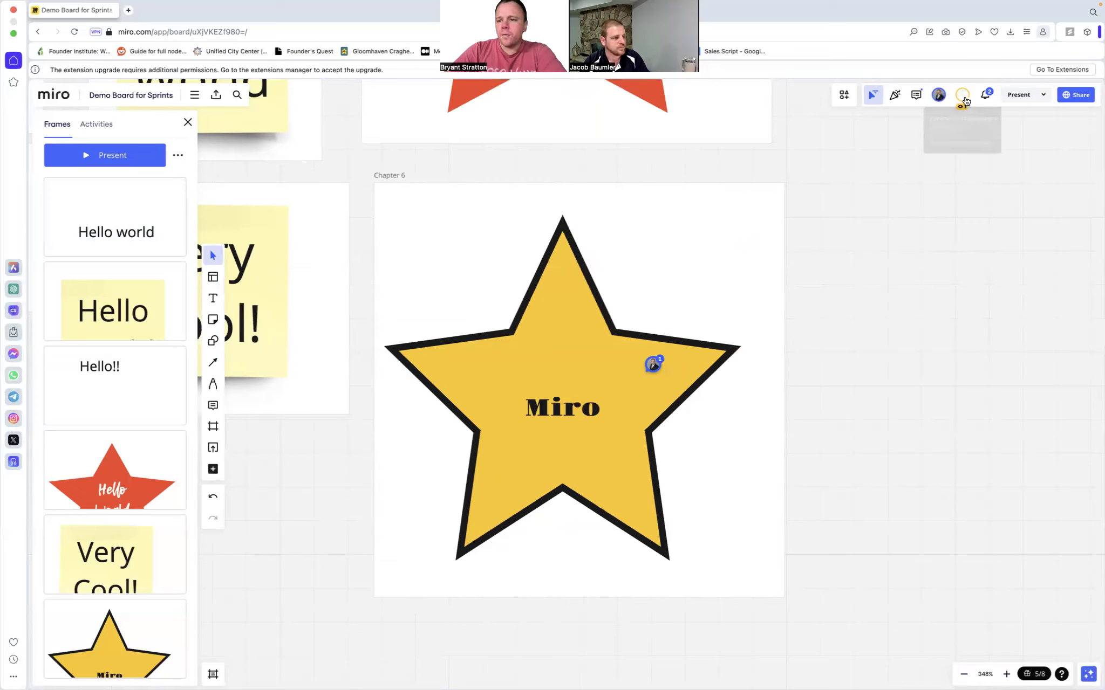
pyautogui.click(964, 99)
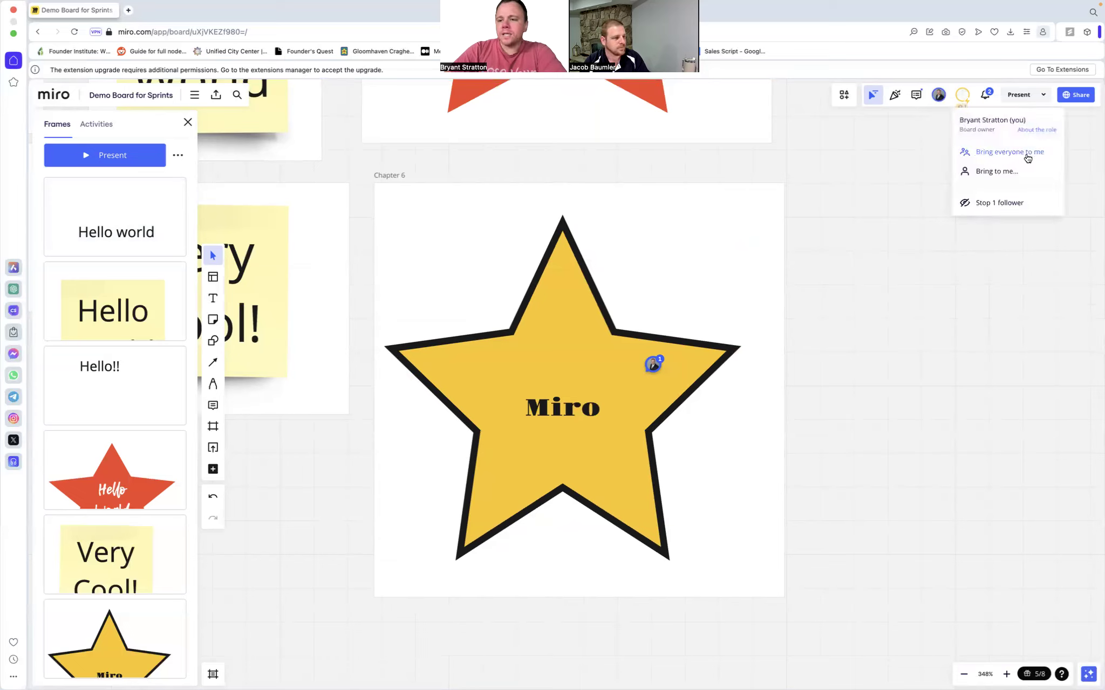